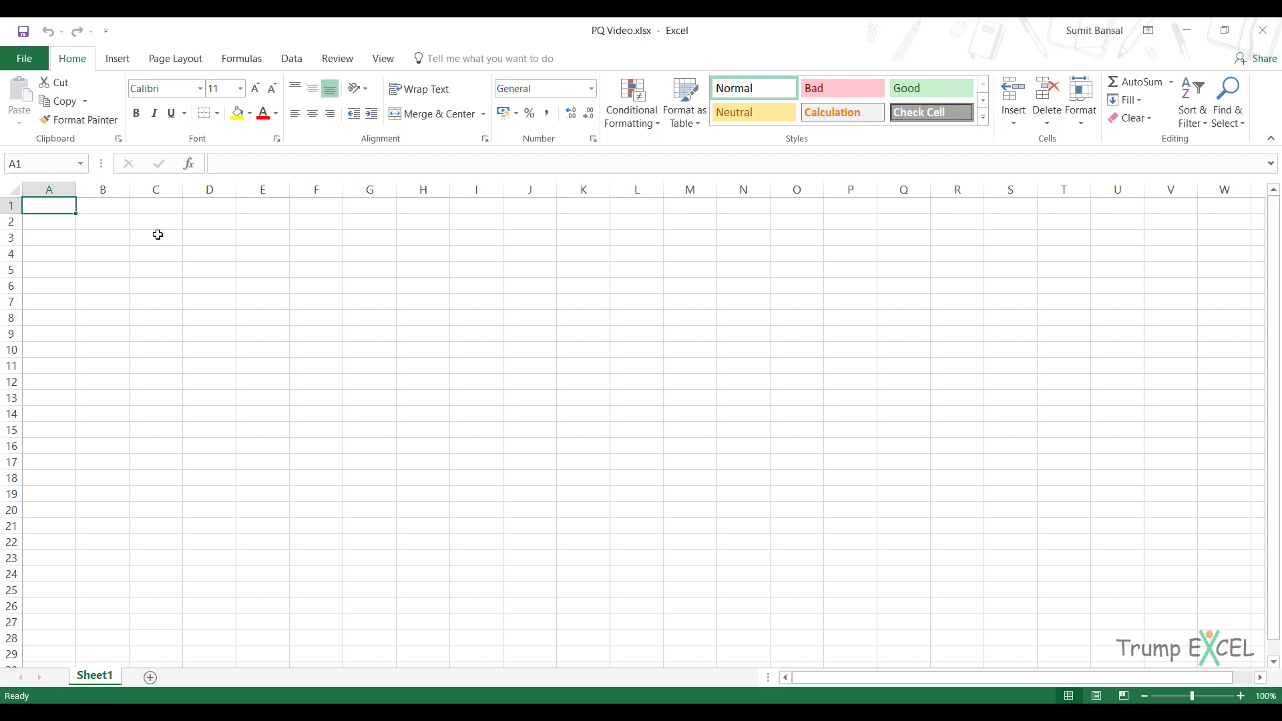
Open East.xlsx from the "Region-wise Data - Different Table and Sheet Names" folder, examine its data, table and sheet names, and open North.xlsx for comparison.
click(1185, 30)
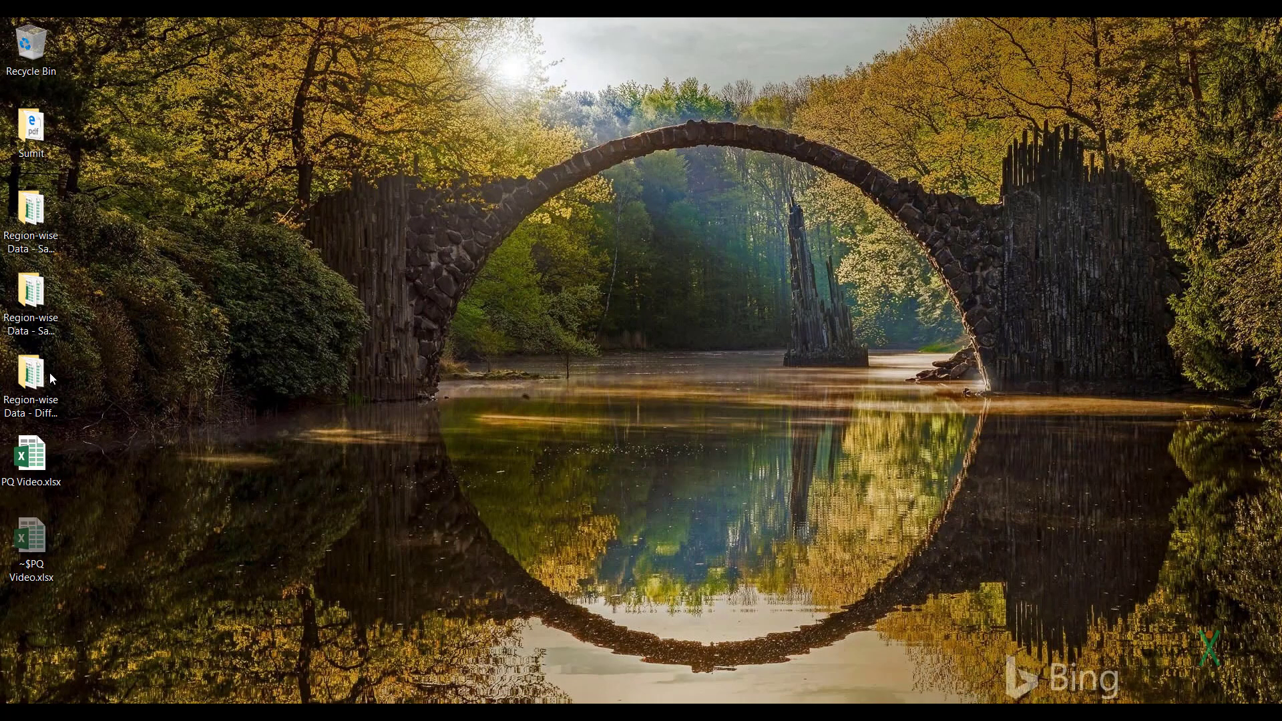
double_click(50, 378)
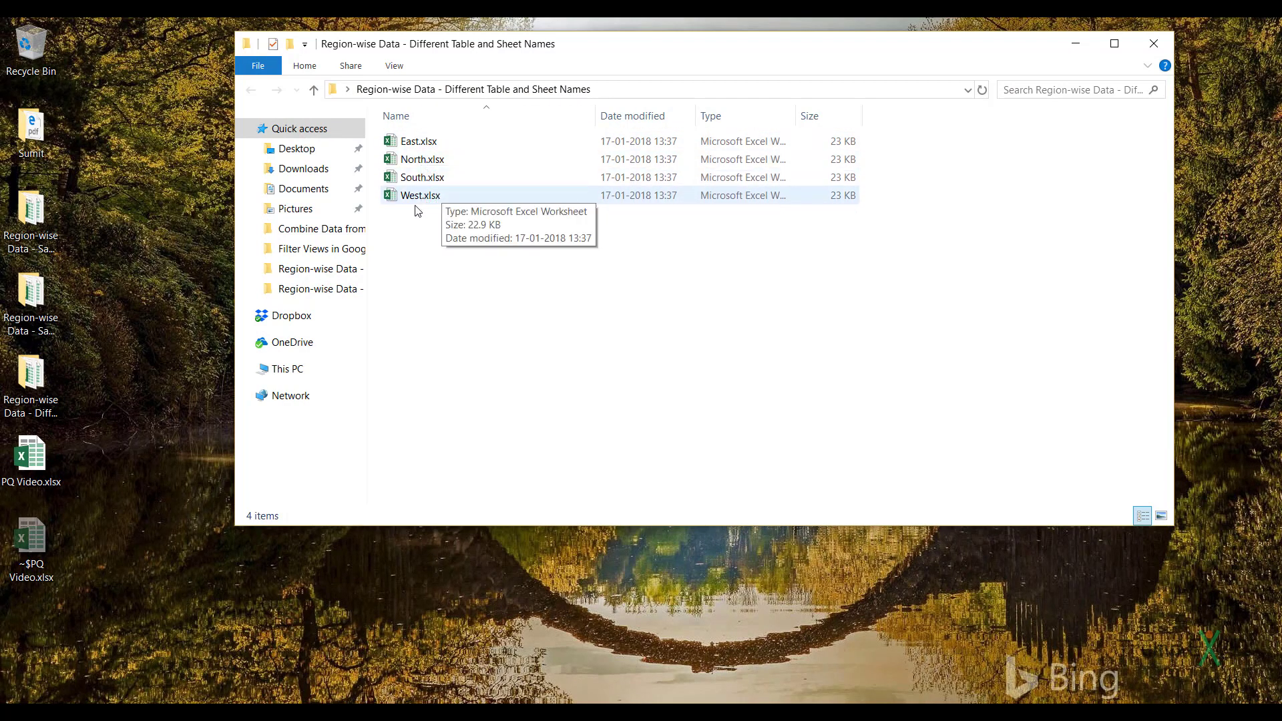
double_click(419, 141)
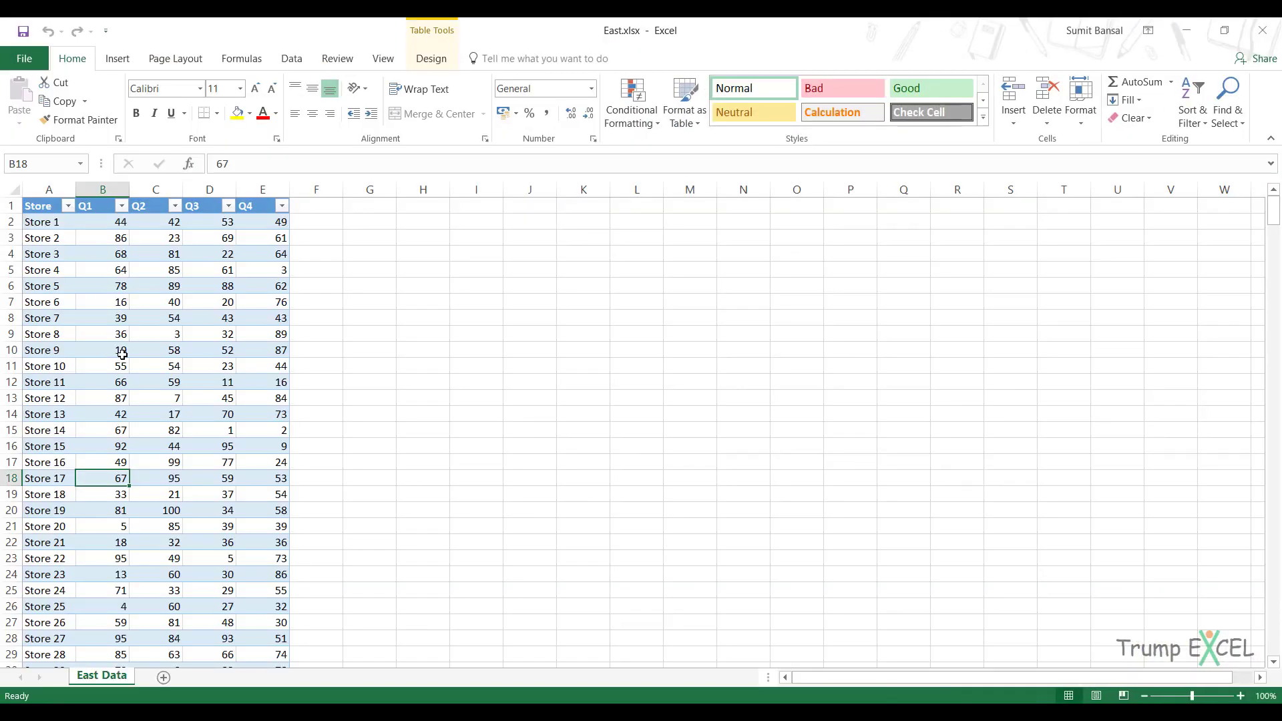
scroll(190, 424, down, 4)
scroll(192, 428, up, 4)
click(158, 334)
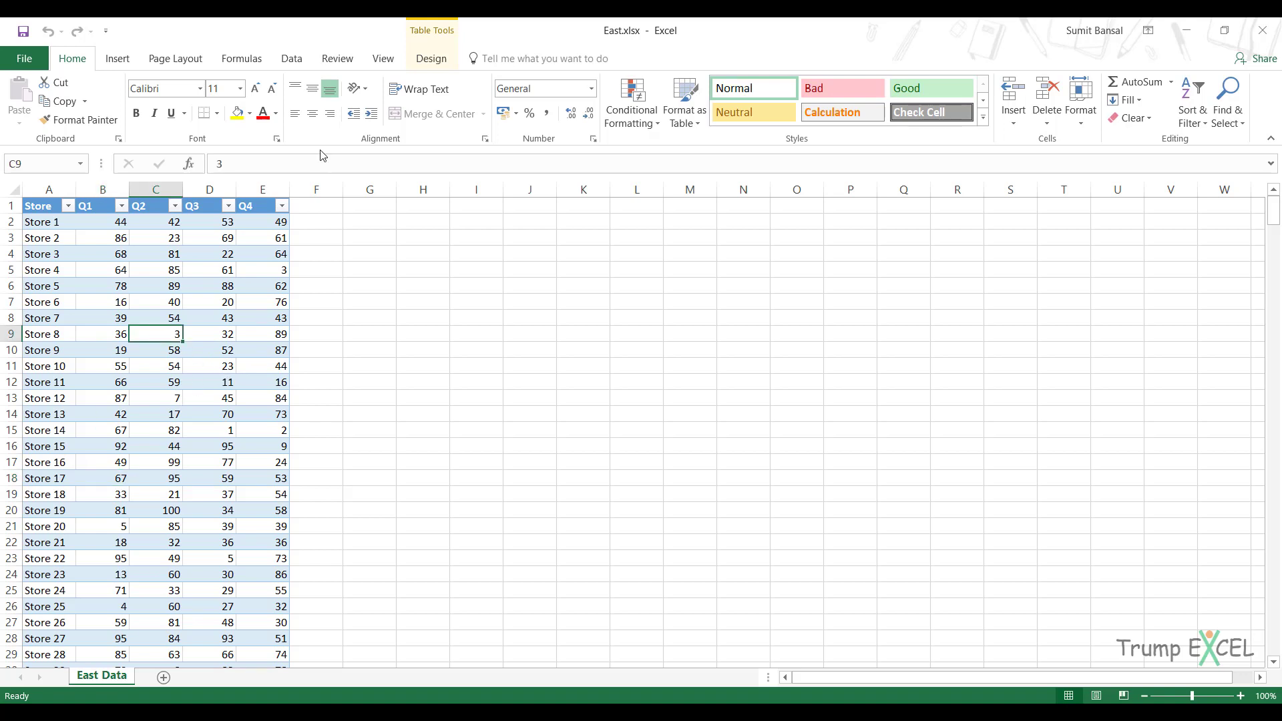
click(424, 64)
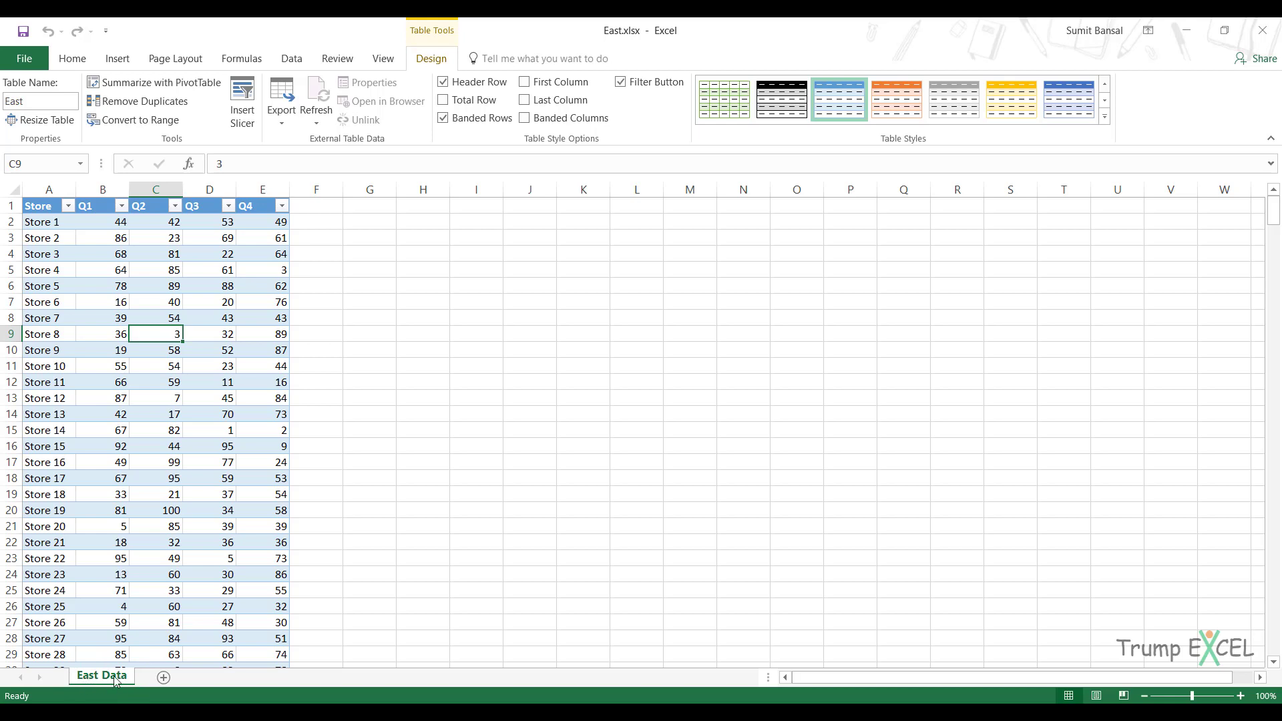
key(alt+Tab)
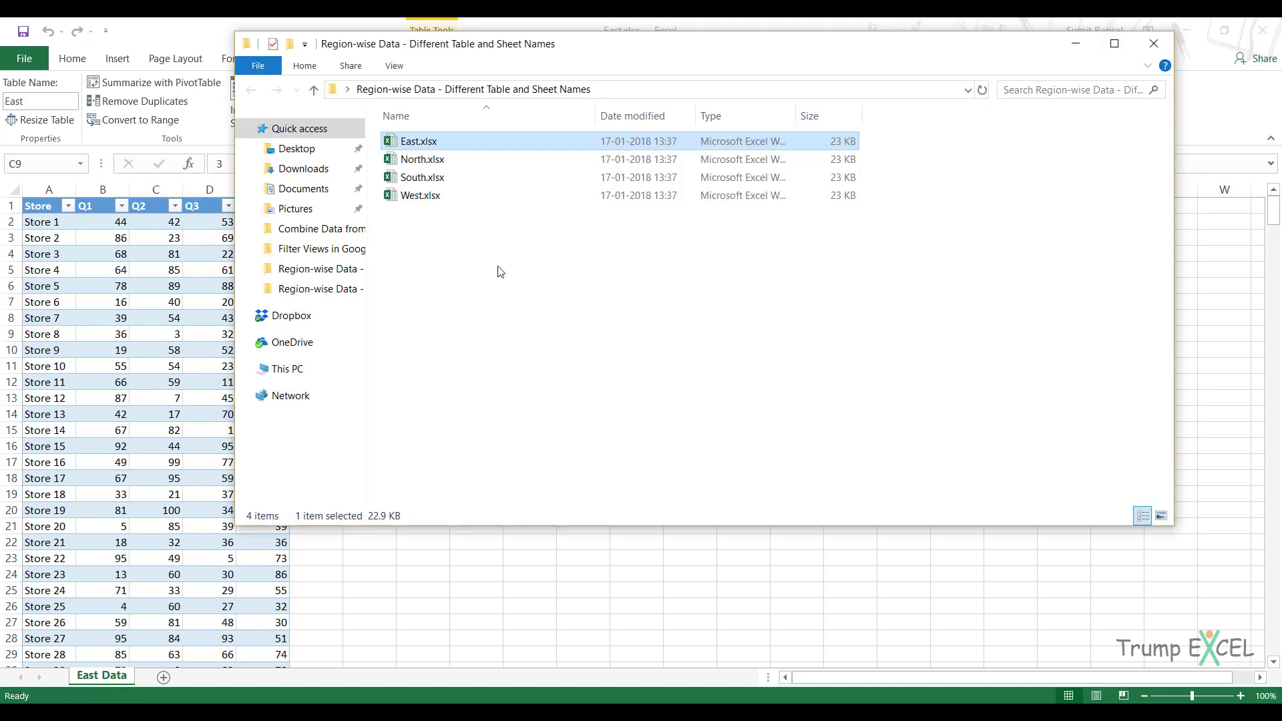
double_click(446, 160)
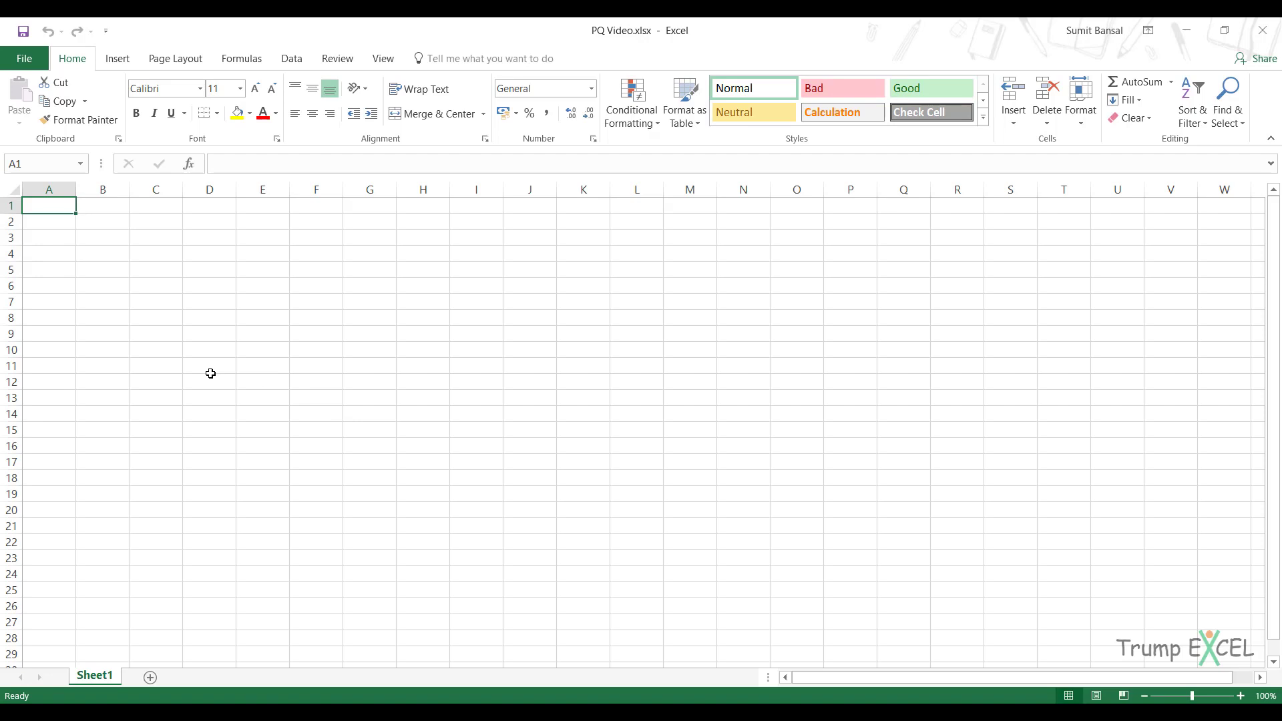
Create a new query in PQ Video.xlsx from the desktop folder "Region-wise Data - Different Table and Sheet Names" and open it for editing.
click(298, 63)
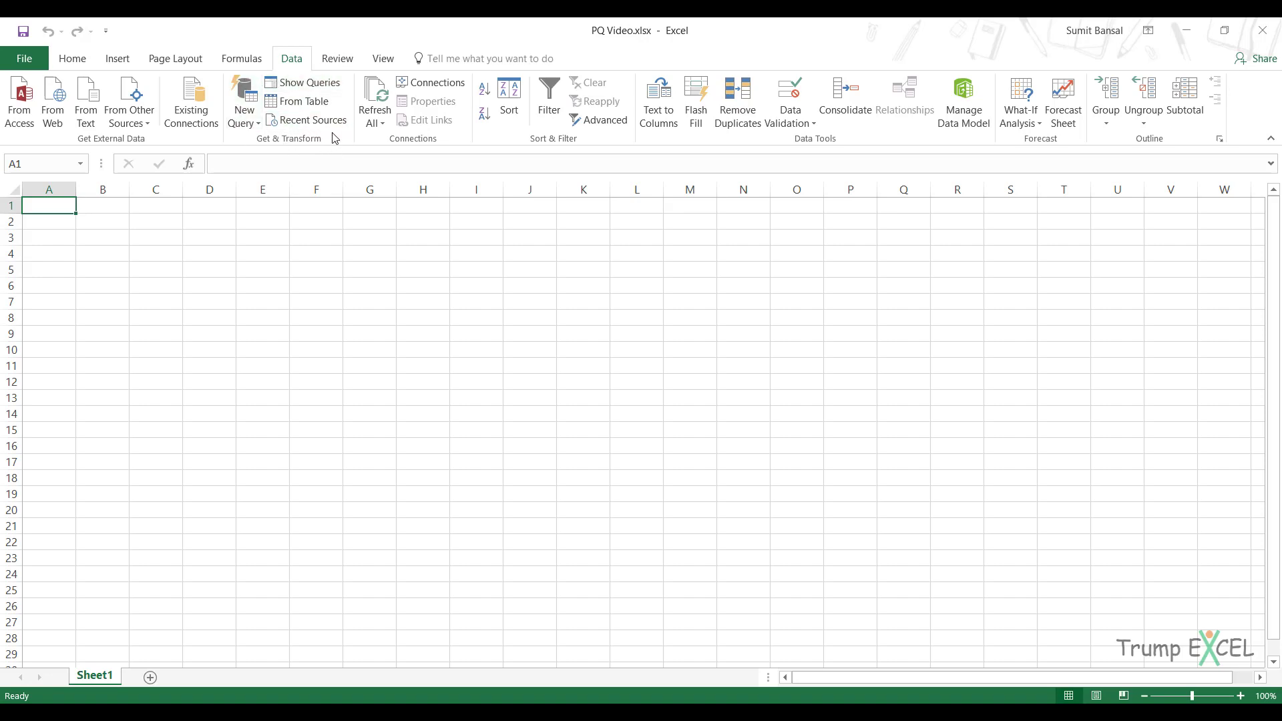
click(247, 120)
mouse_move(349, 157)
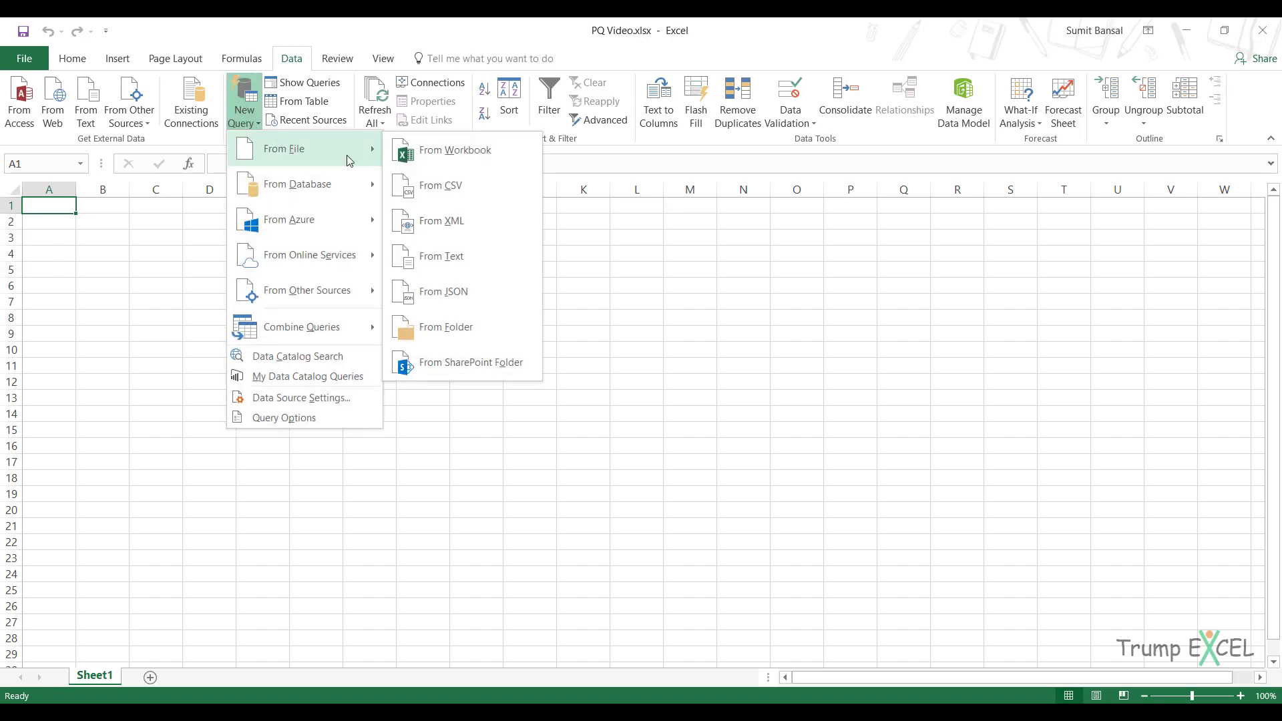
click(440, 327)
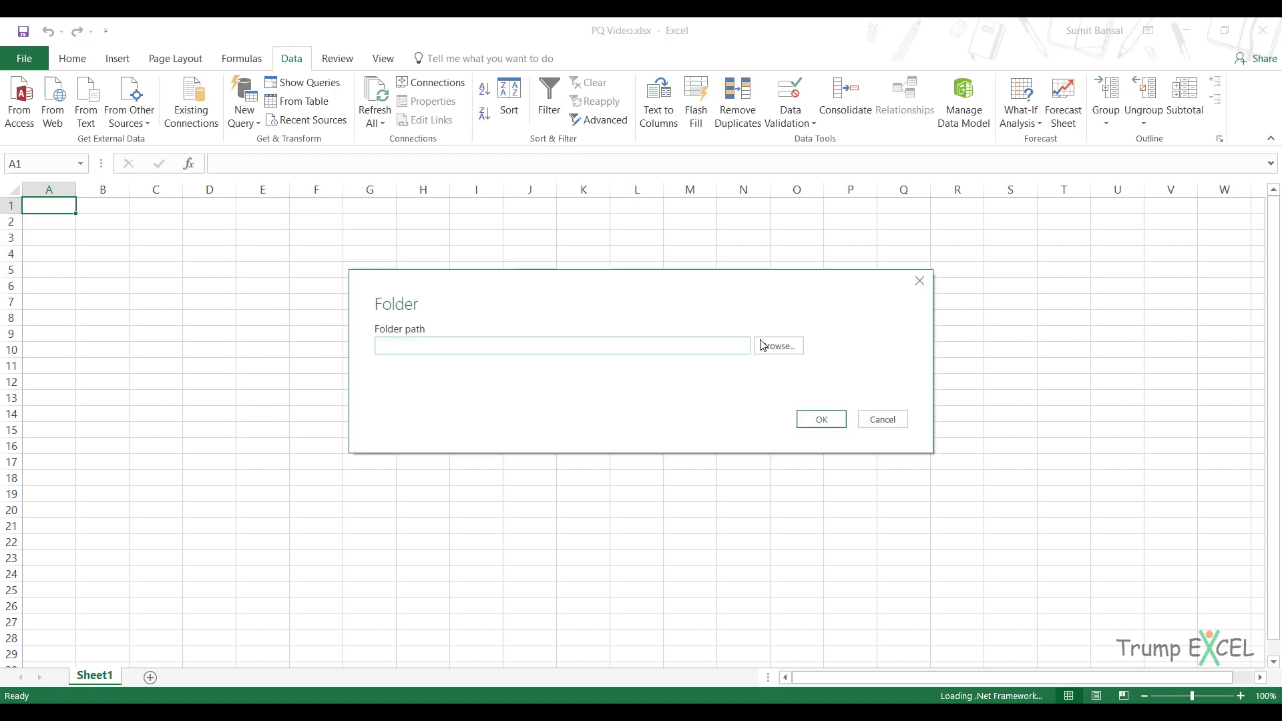
click(777, 346)
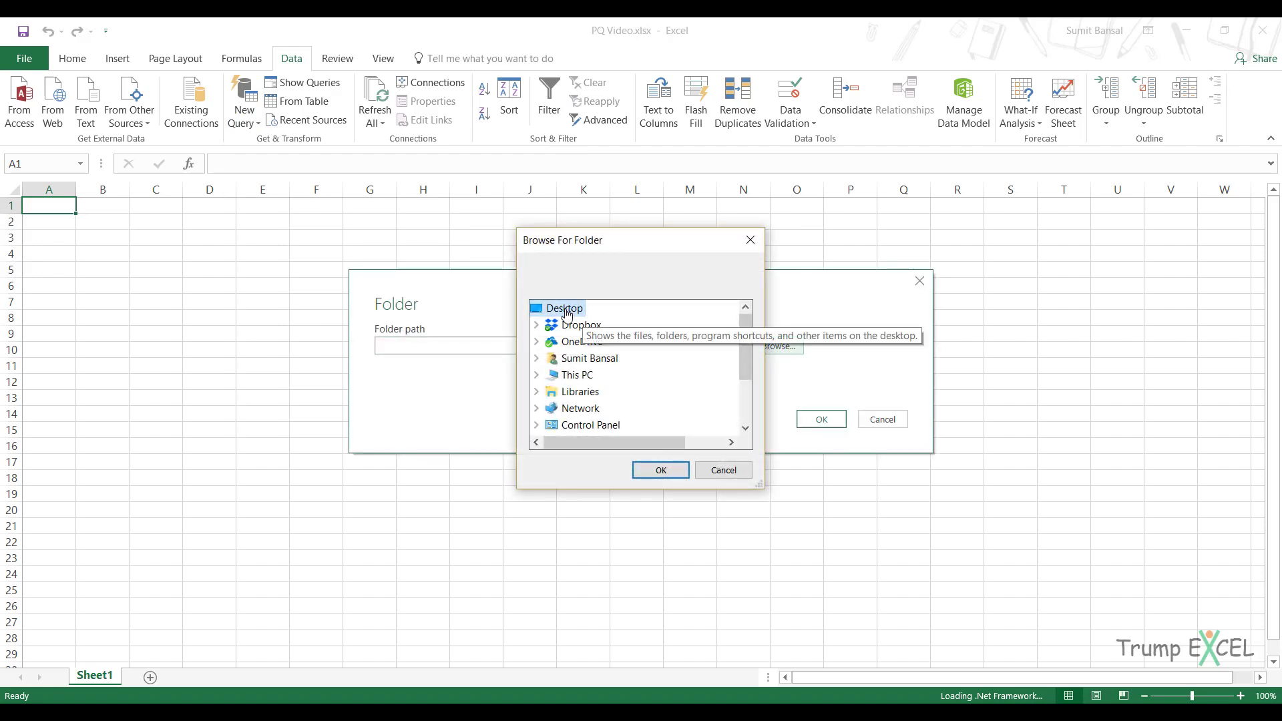
scroll(567, 314, down, 1)
key(Down)
key(Down)
key(Down)
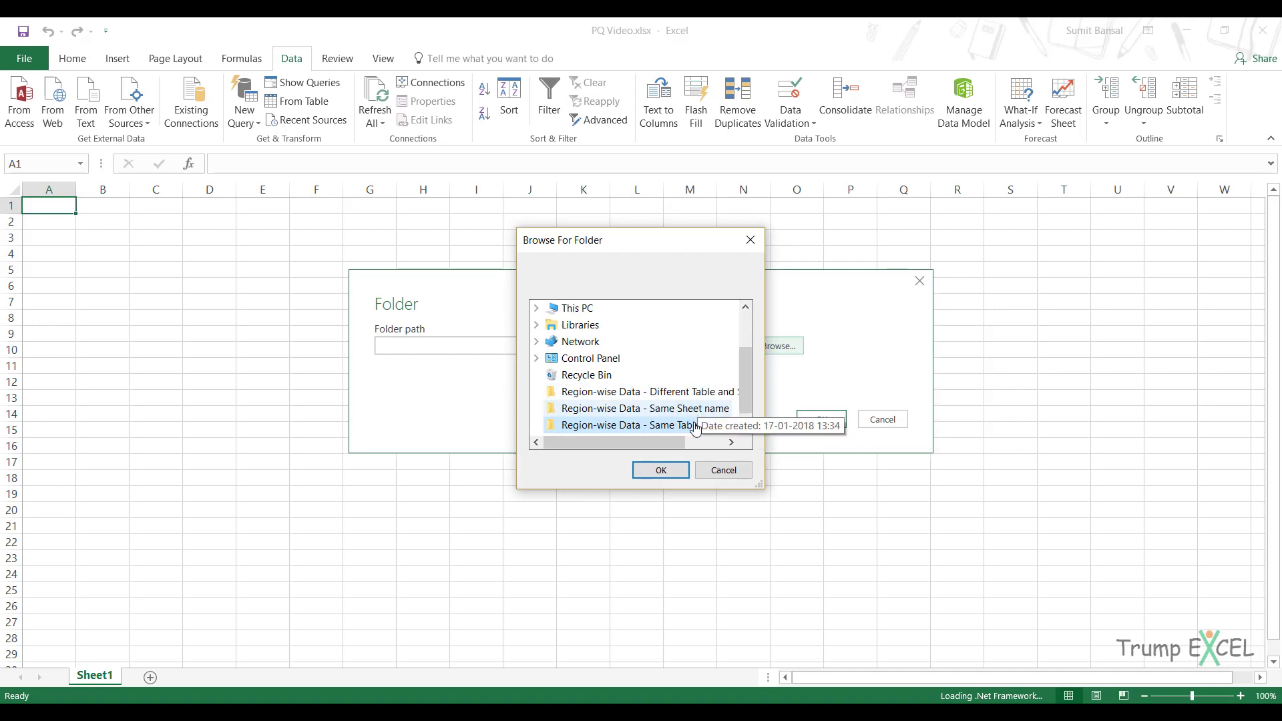
click(661, 392)
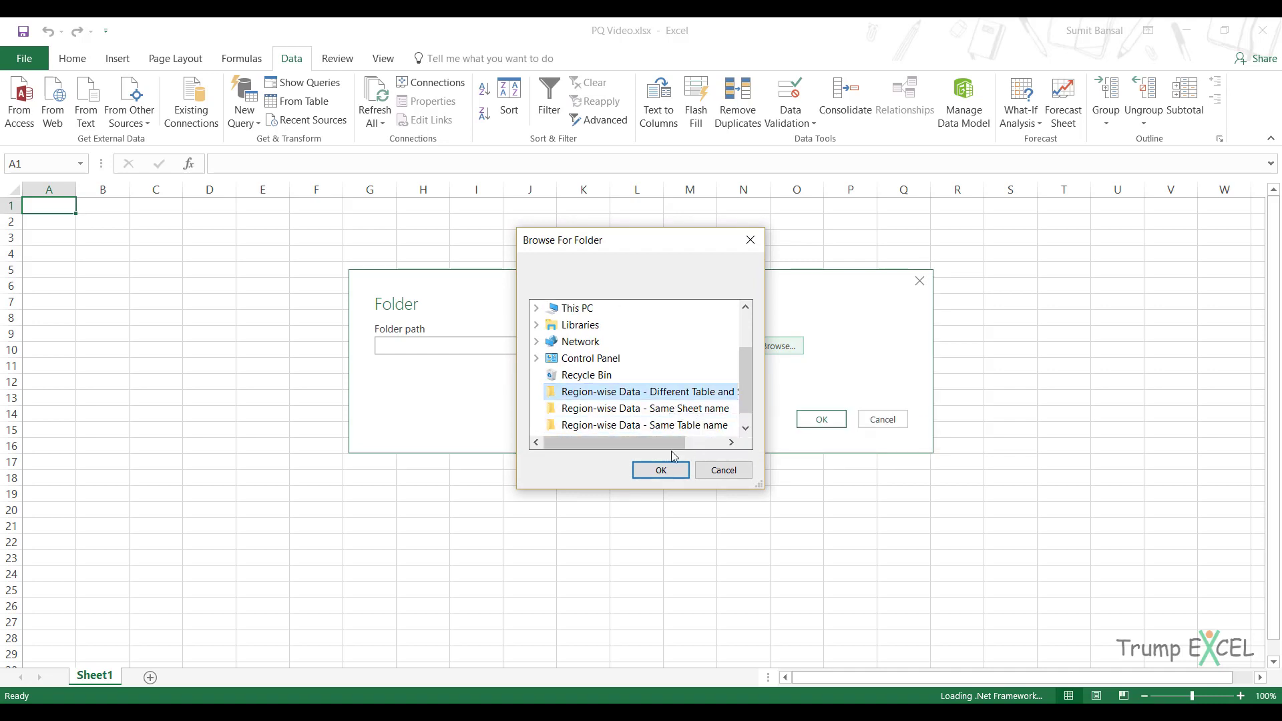
click(706, 443)
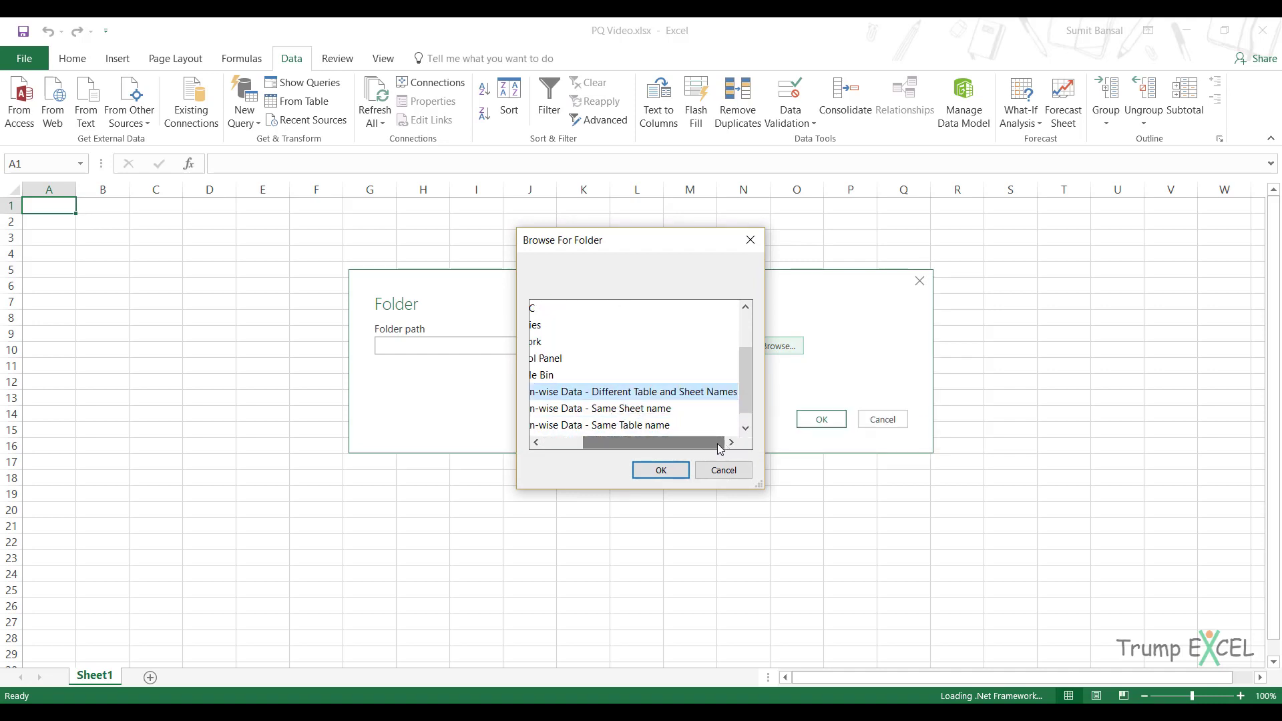
click(667, 471)
click(820, 419)
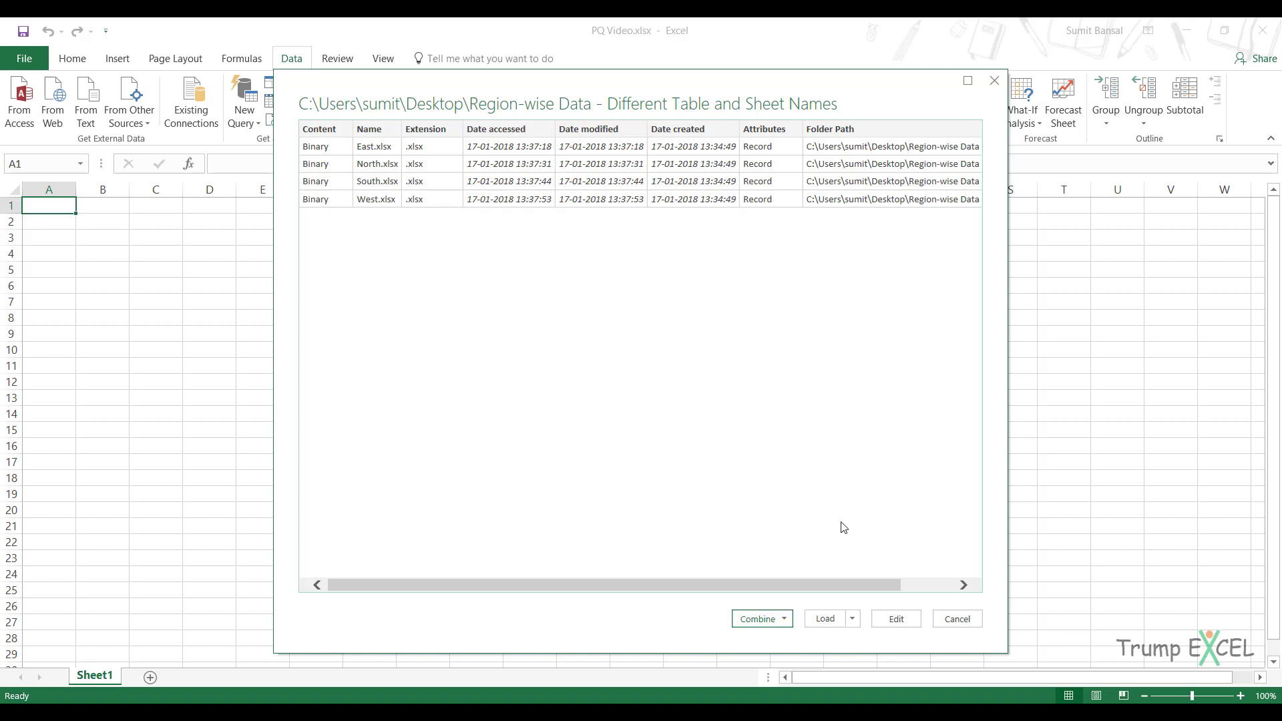
click(904, 626)
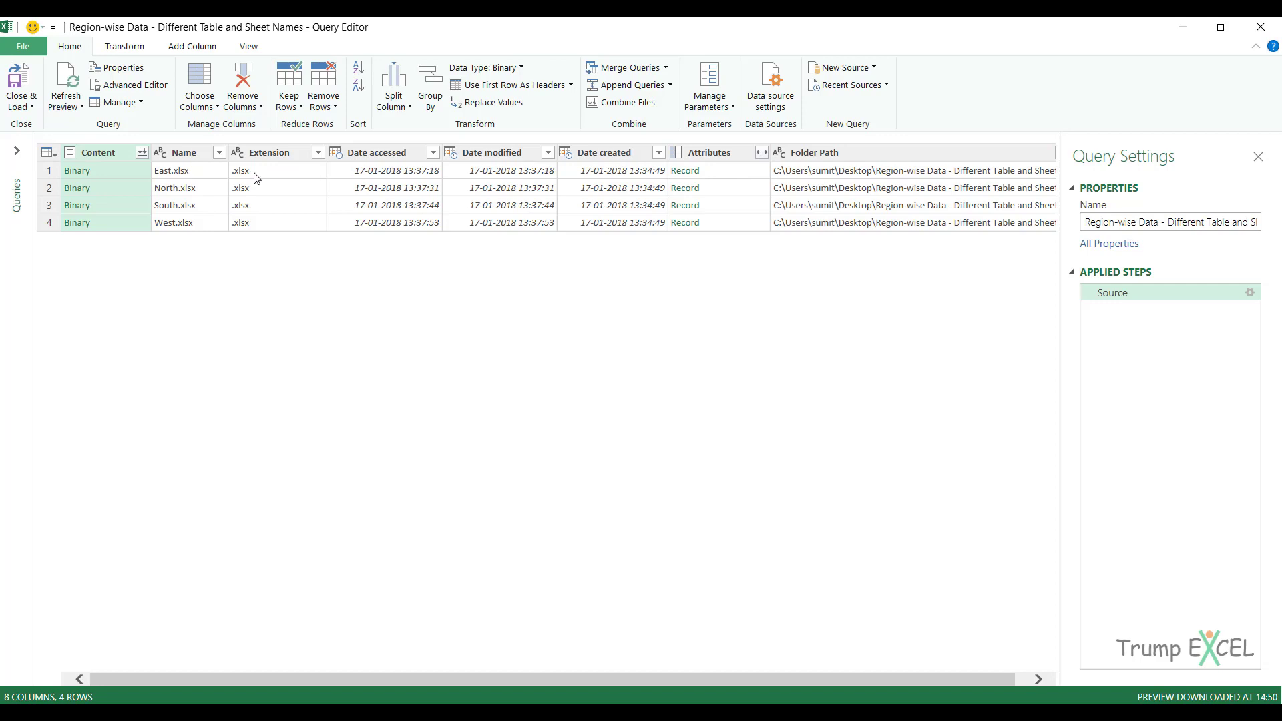
Remove all query columns except Content and Name.
ctrl+click(190, 159)
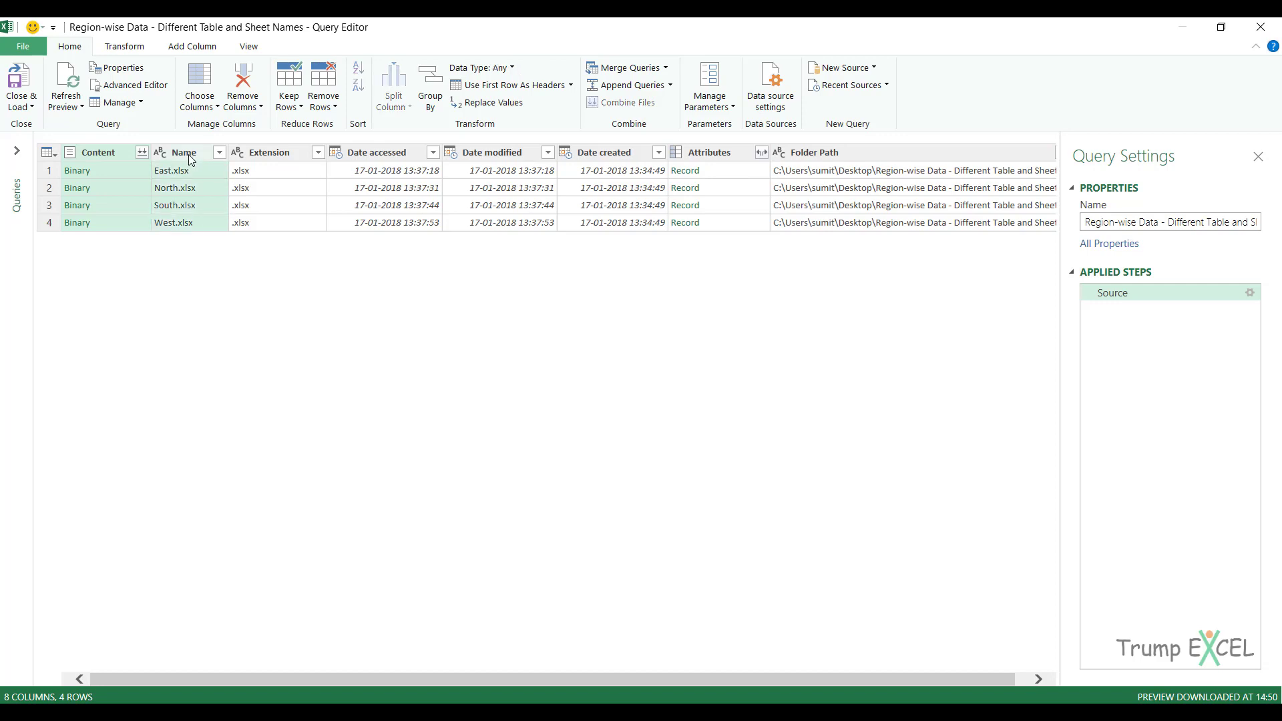
right_click(192, 159)
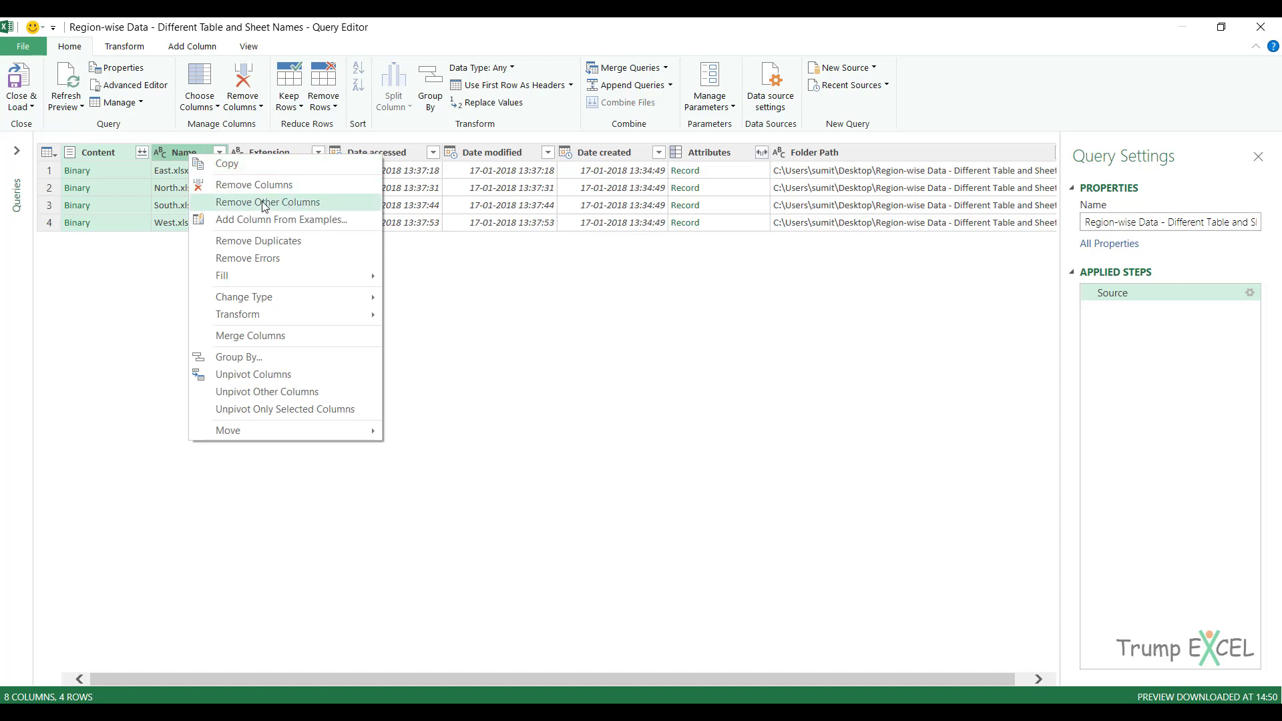
click(286, 206)
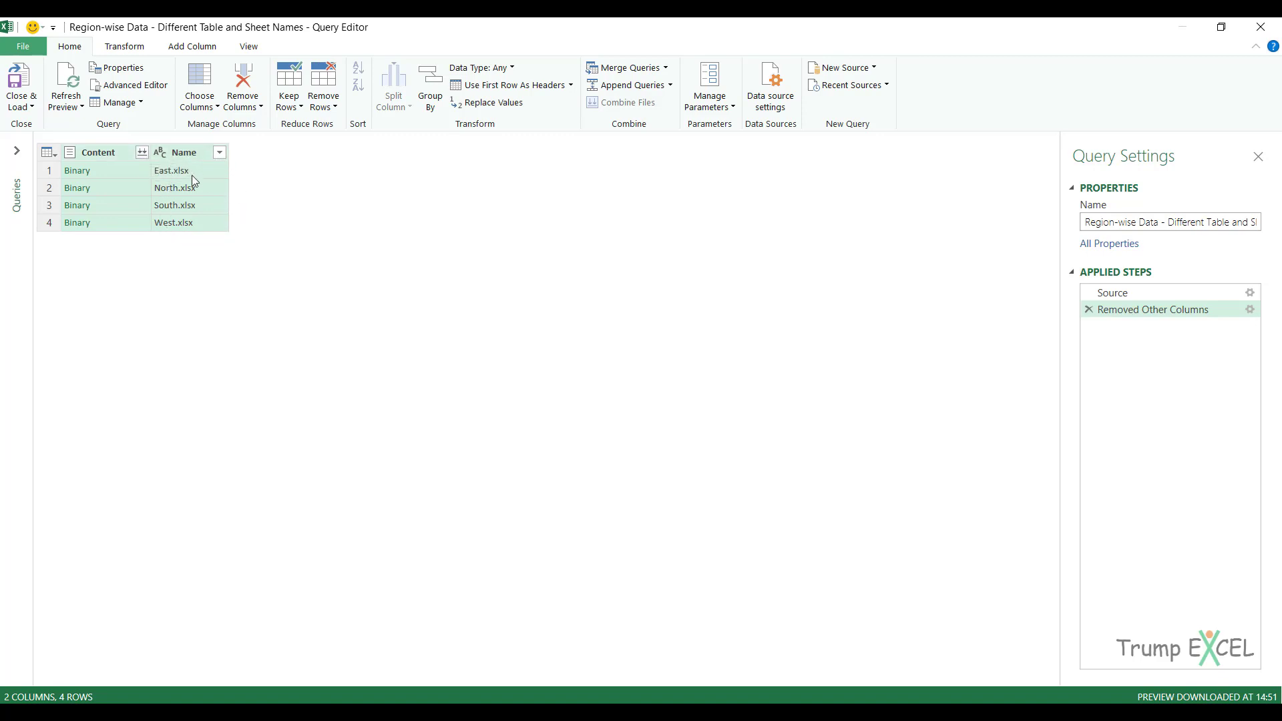
Add a custom column named "Data Import" with the formula =Excel.Workbook([Content]).
click(188, 48)
click(79, 85)
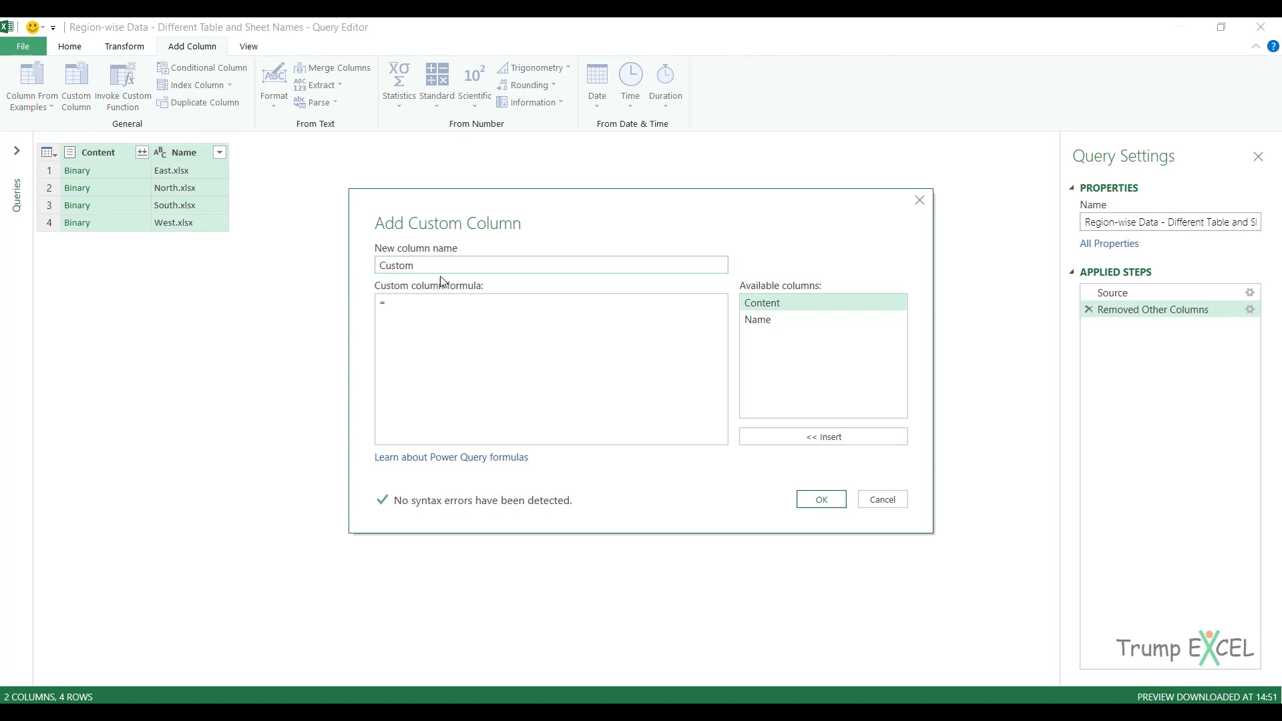
double_click(435, 266)
text(Data Import)
click(433, 302)
text(Excel.Workbook()
double_click(782, 300)
text())
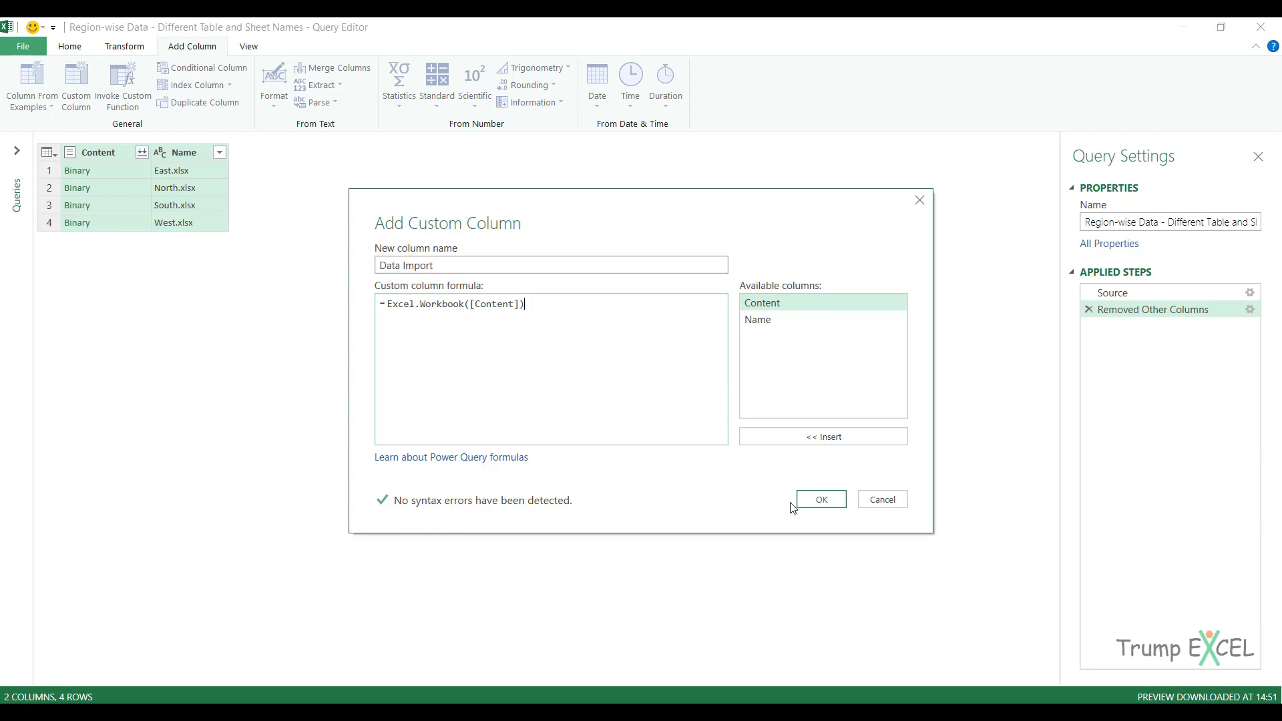
click(821, 500)
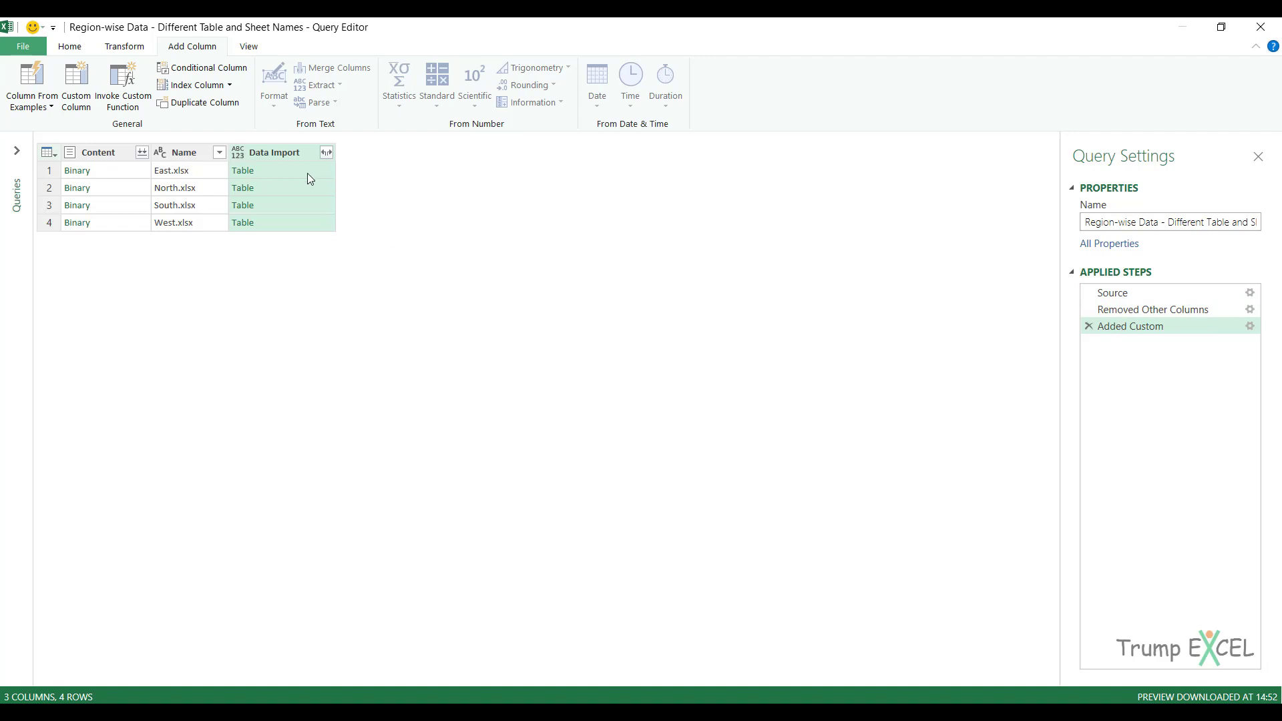
Preview the East and North tables in the Data Import column, and expand all its fields without the original column name as prefix.
click(326, 176)
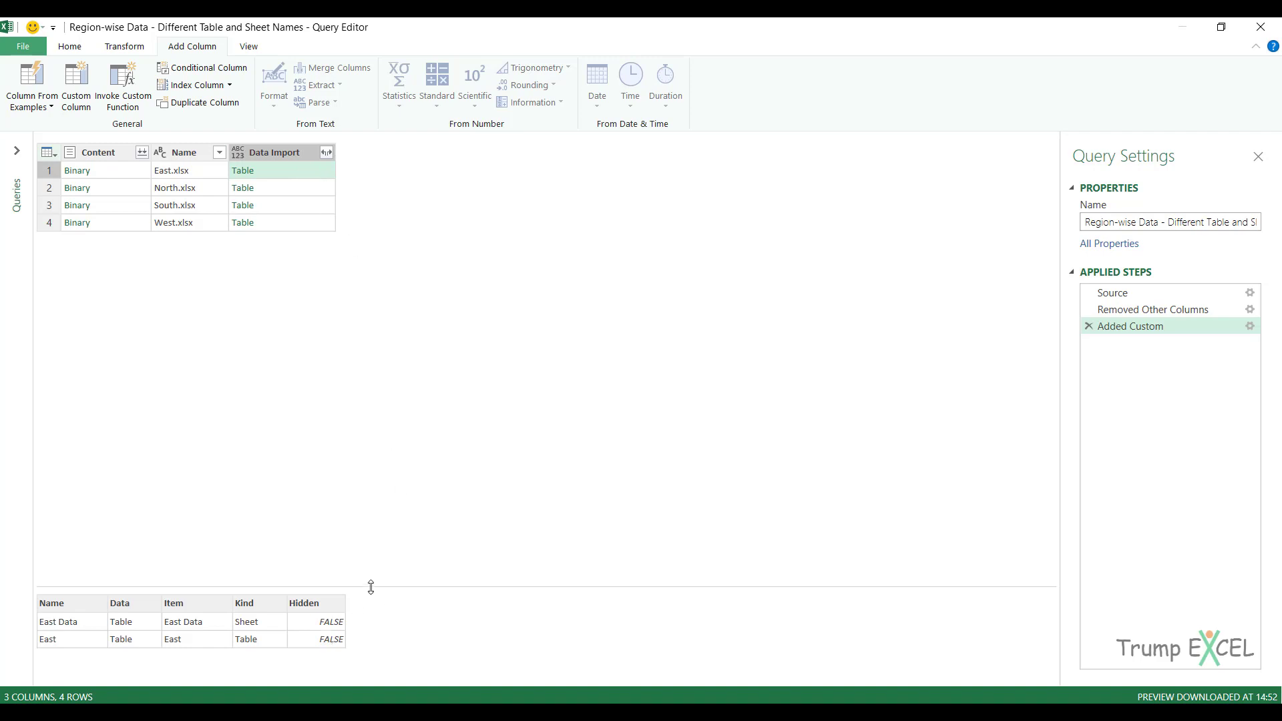
drag(372, 587, 382, 353)
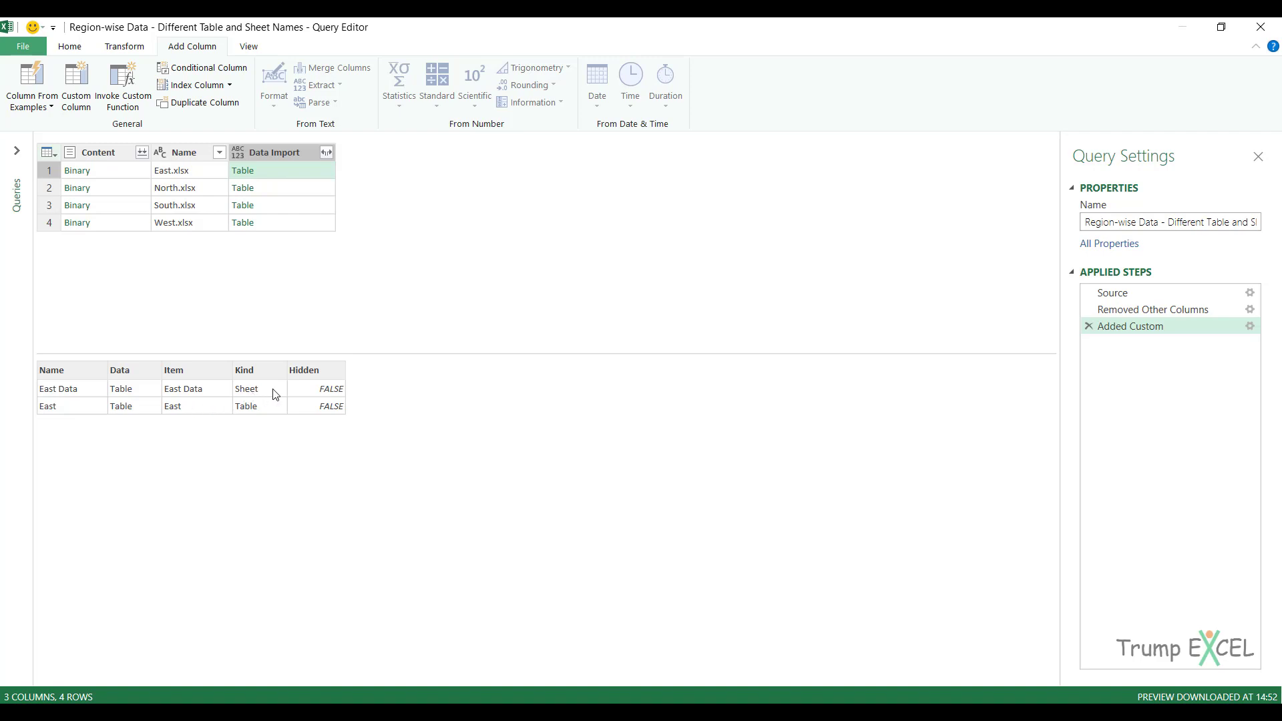
click(319, 194)
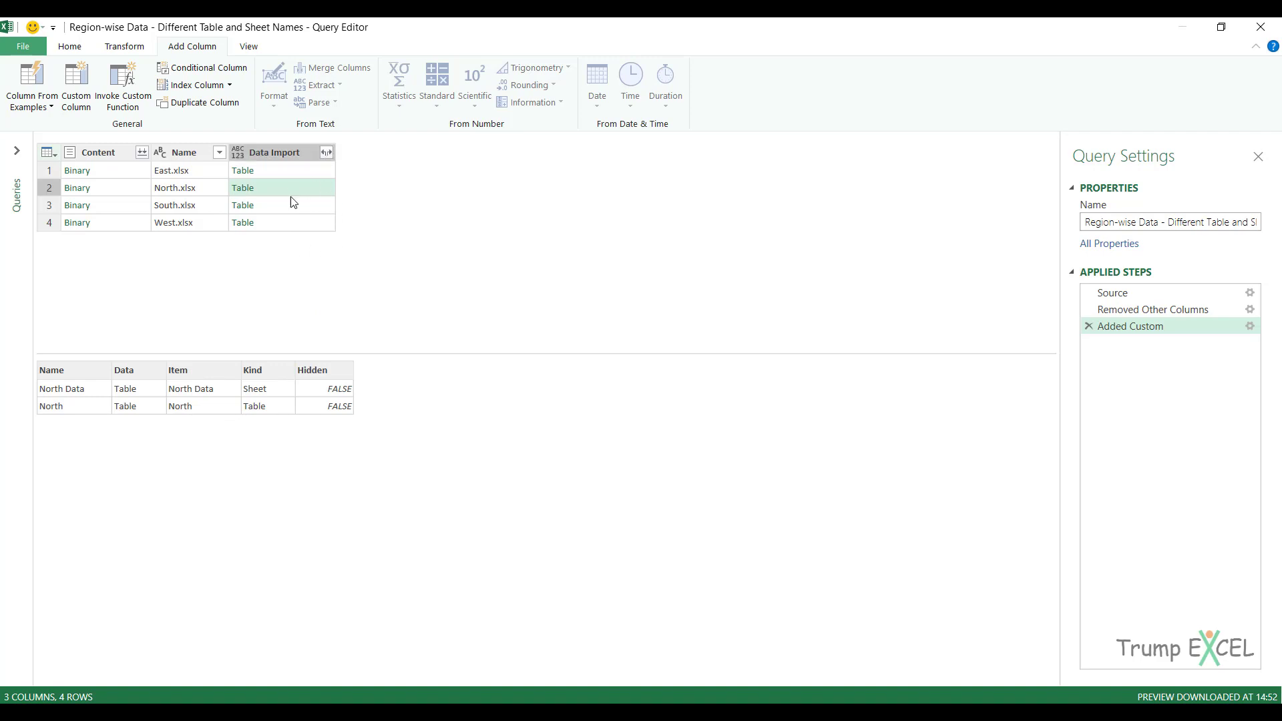
click(326, 153)
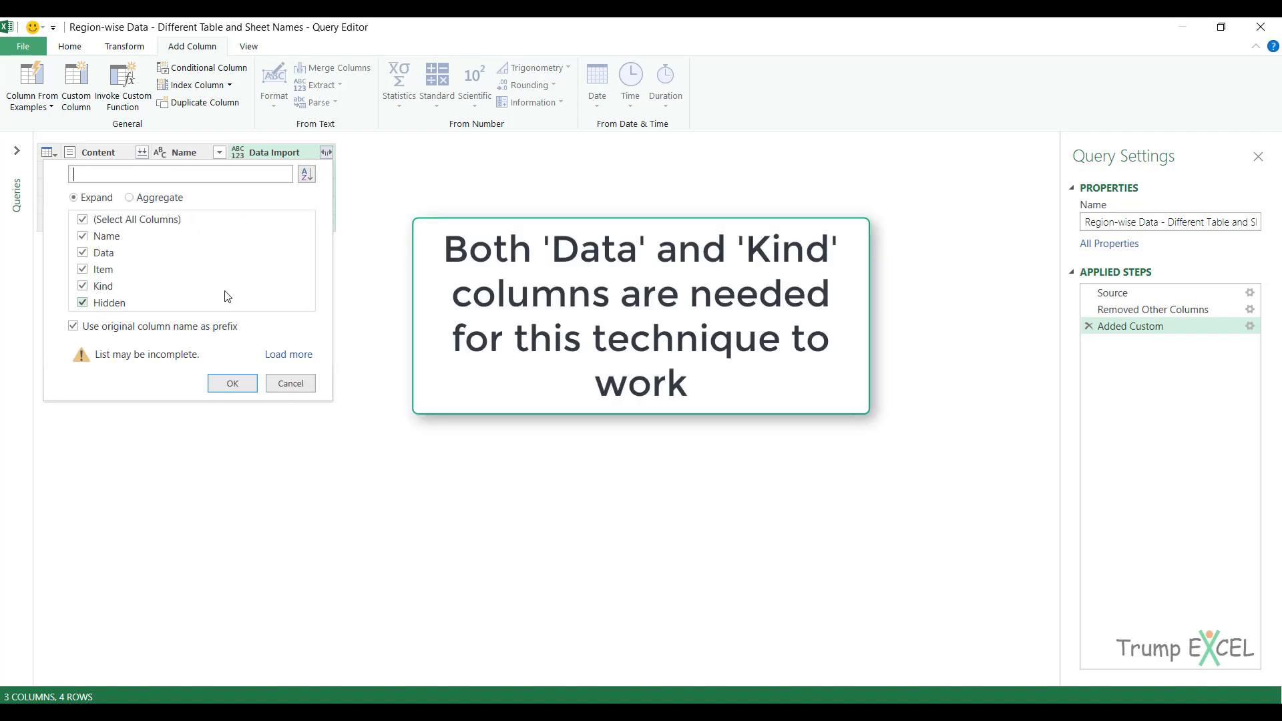
click(105, 329)
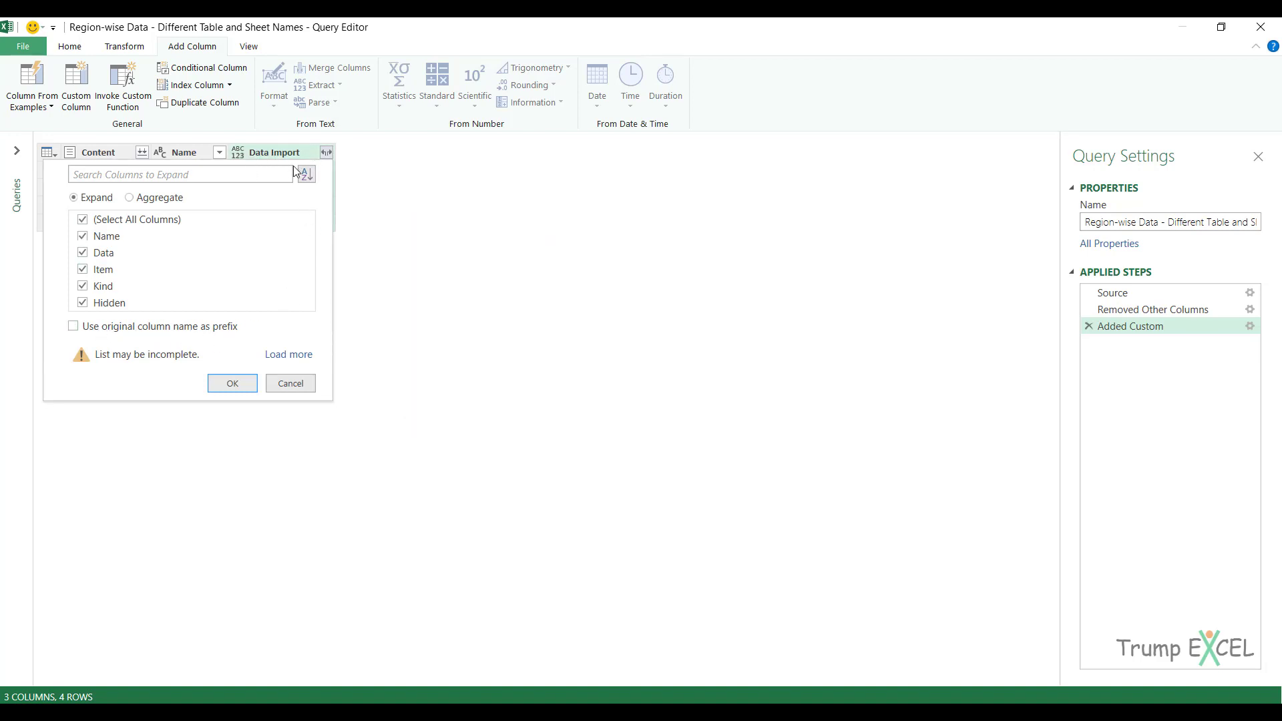
click(232, 384)
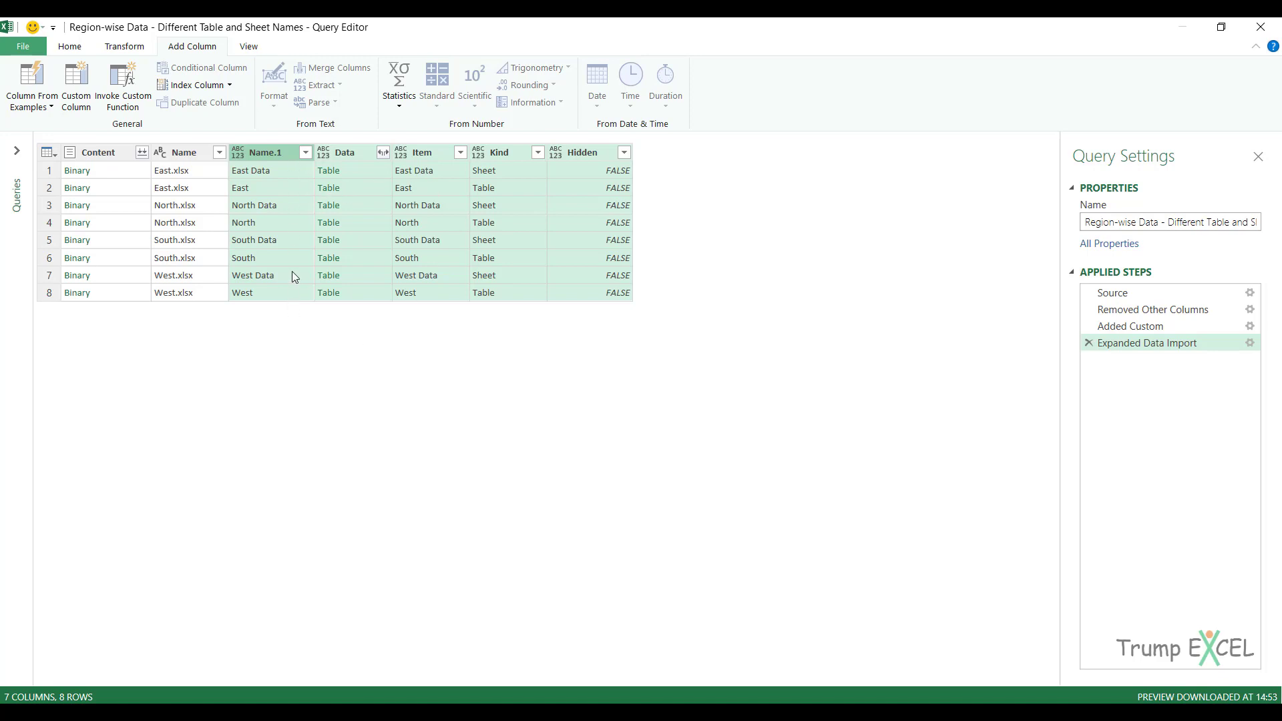
Check the sheet and table entries for East, and filter the Kind column to keep only Sheet rows.
click(279, 170)
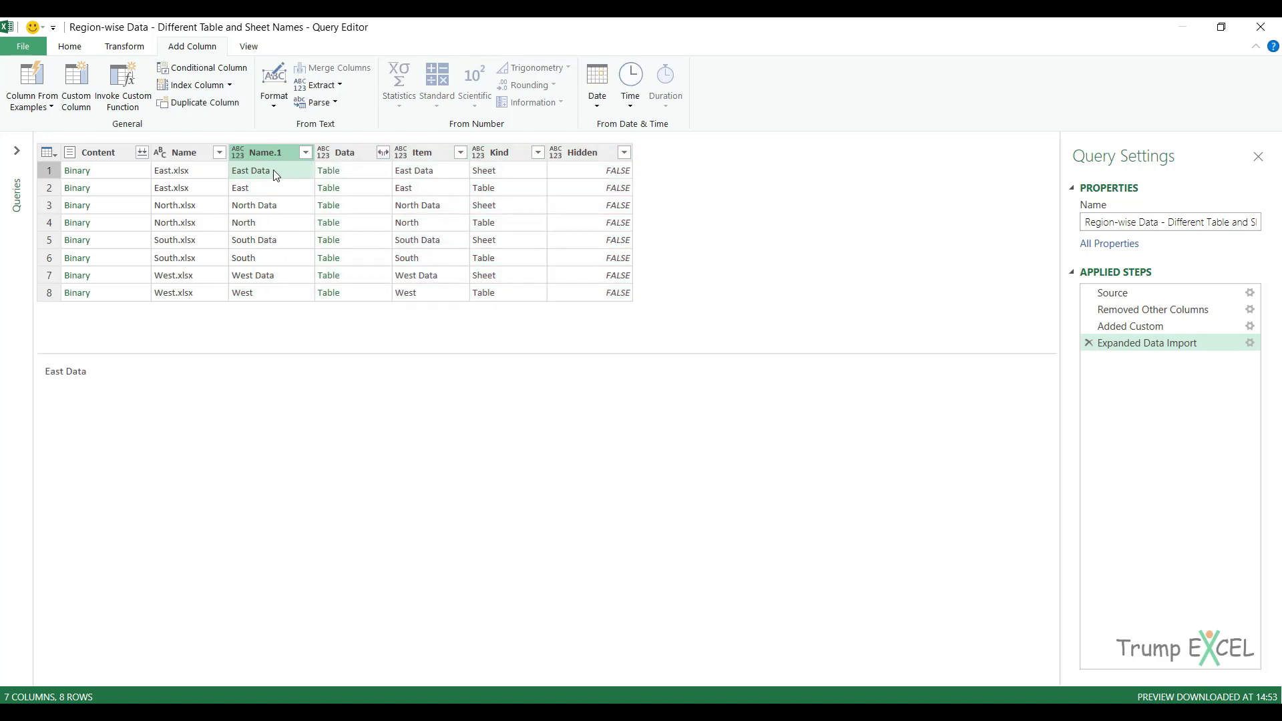
key(Down)
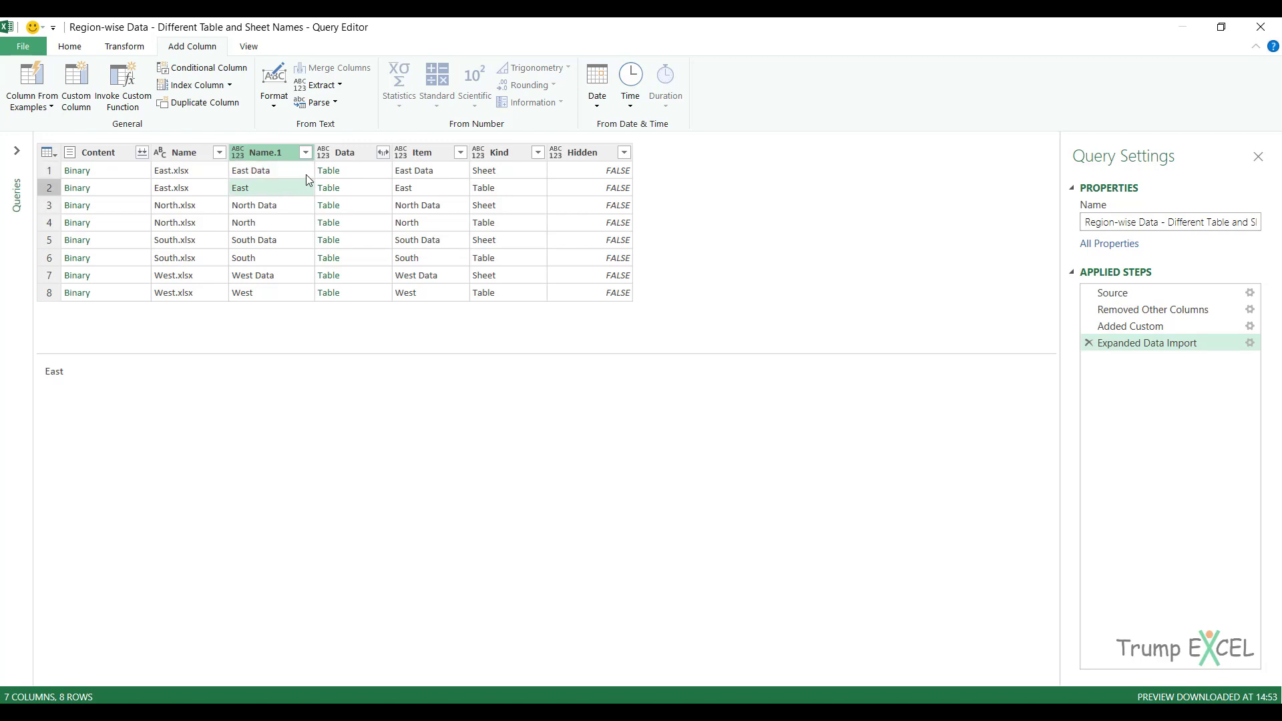
key(Up)
click(502, 175)
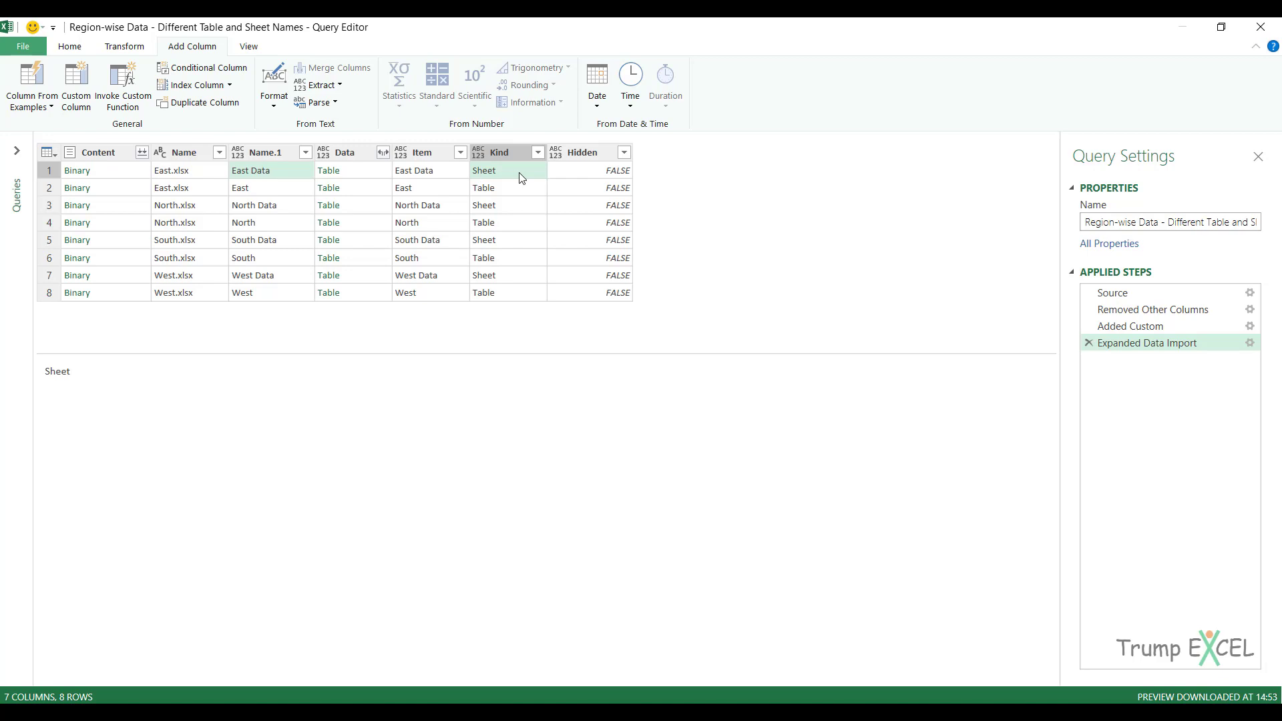
click(538, 153)
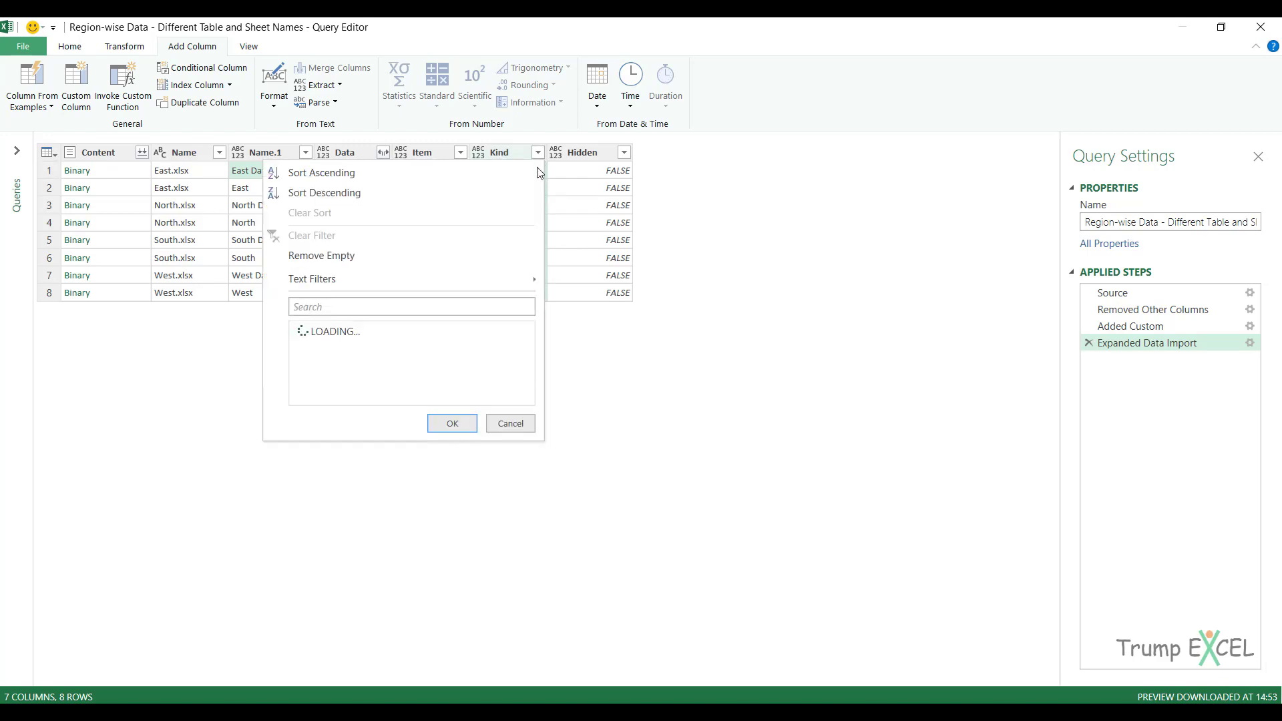
click(327, 330)
click(325, 347)
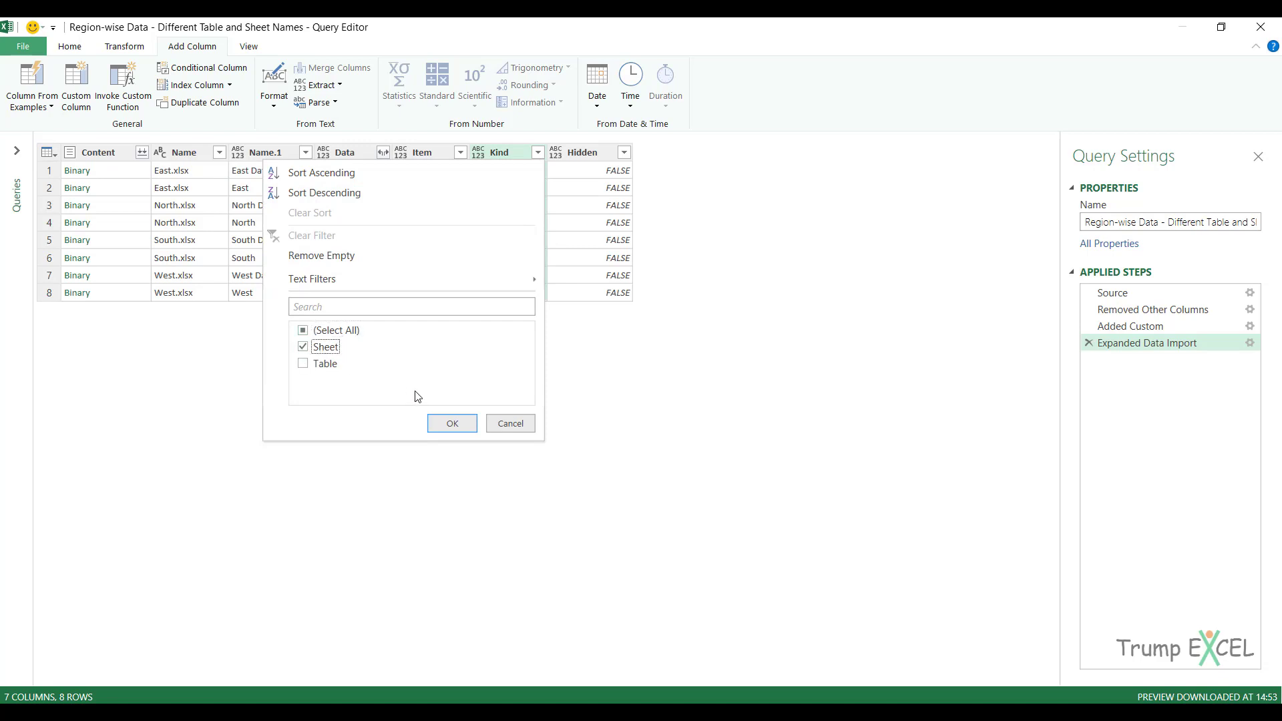
click(451, 424)
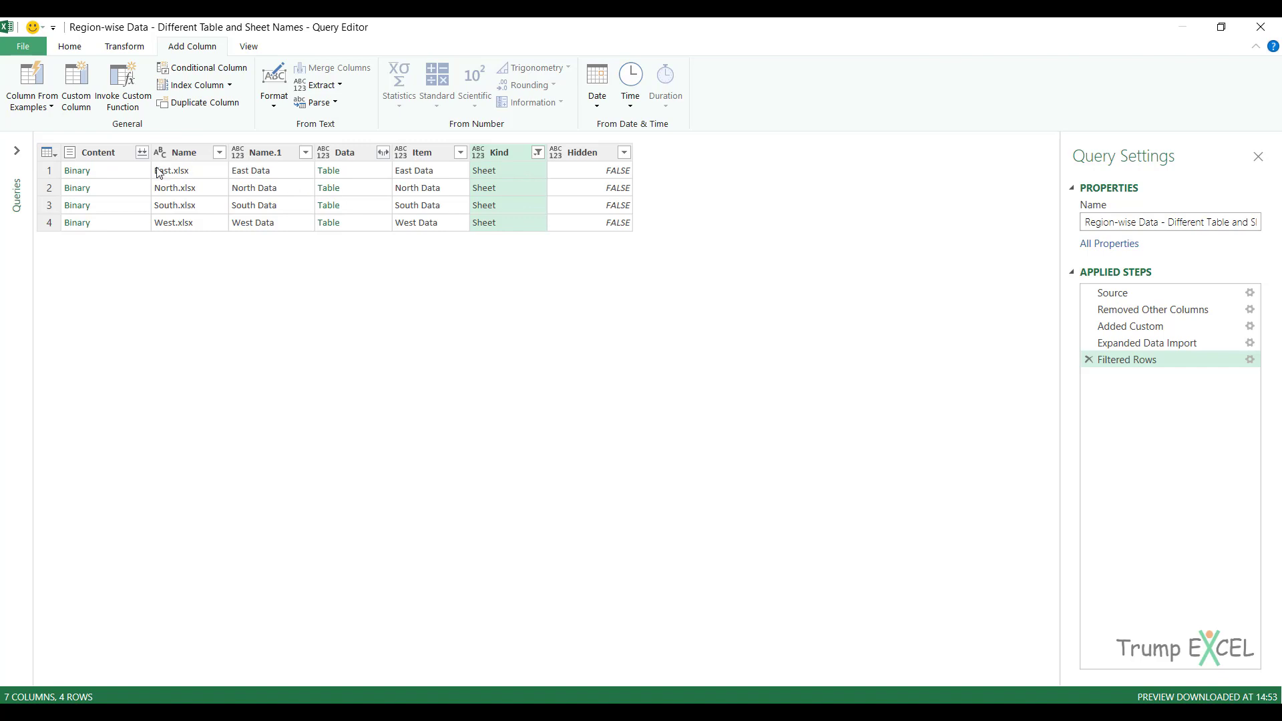
Remove all query columns except Name and Data.
click(189, 157)
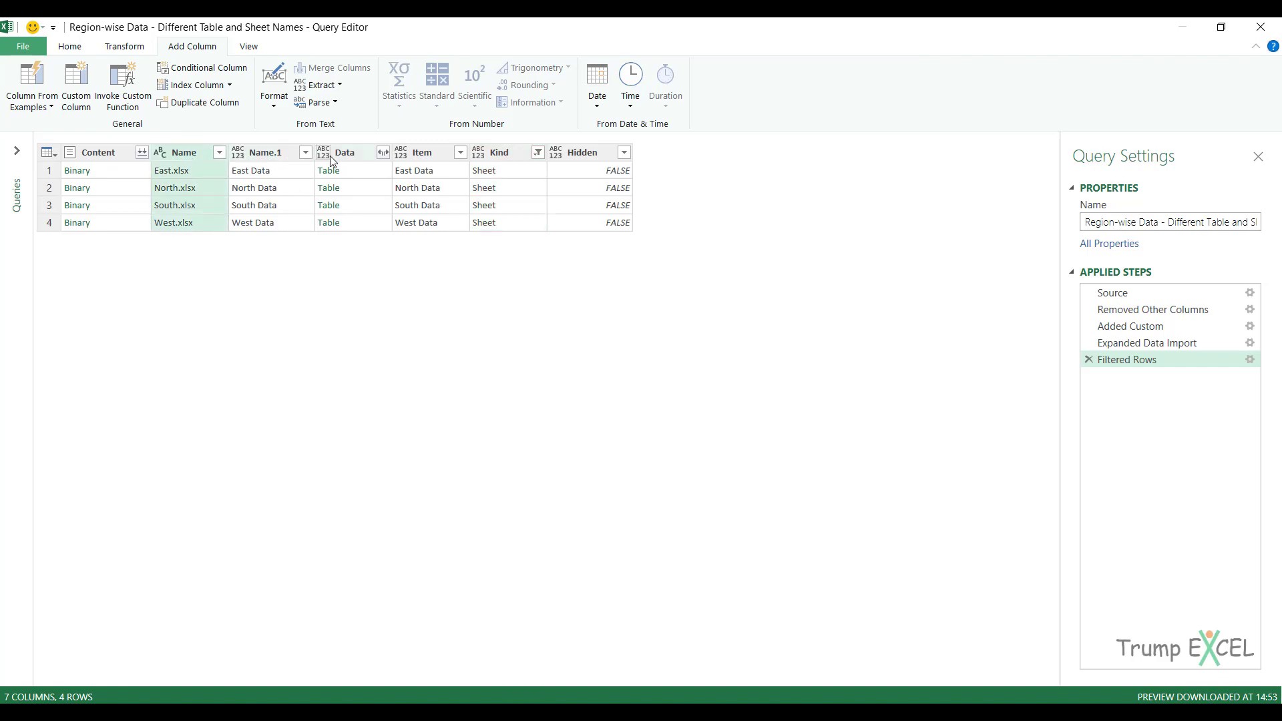
ctrl+click(354, 155)
right_click(354, 155)
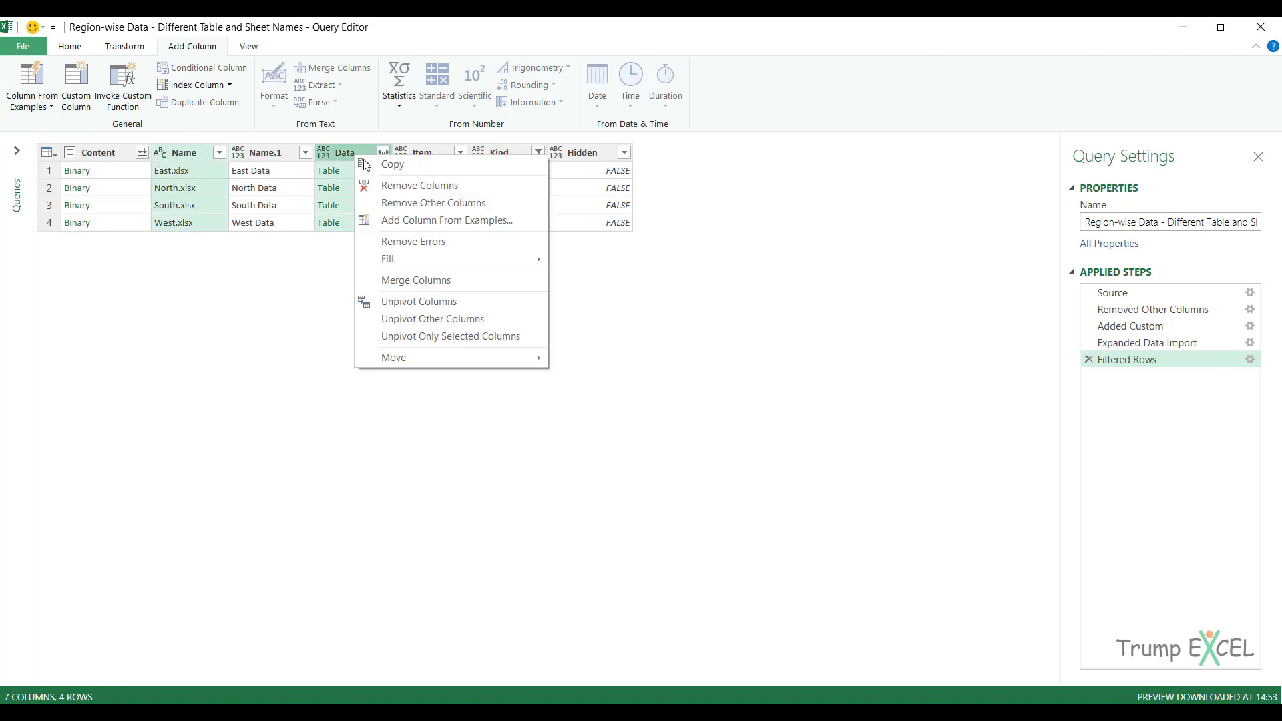
click(414, 201)
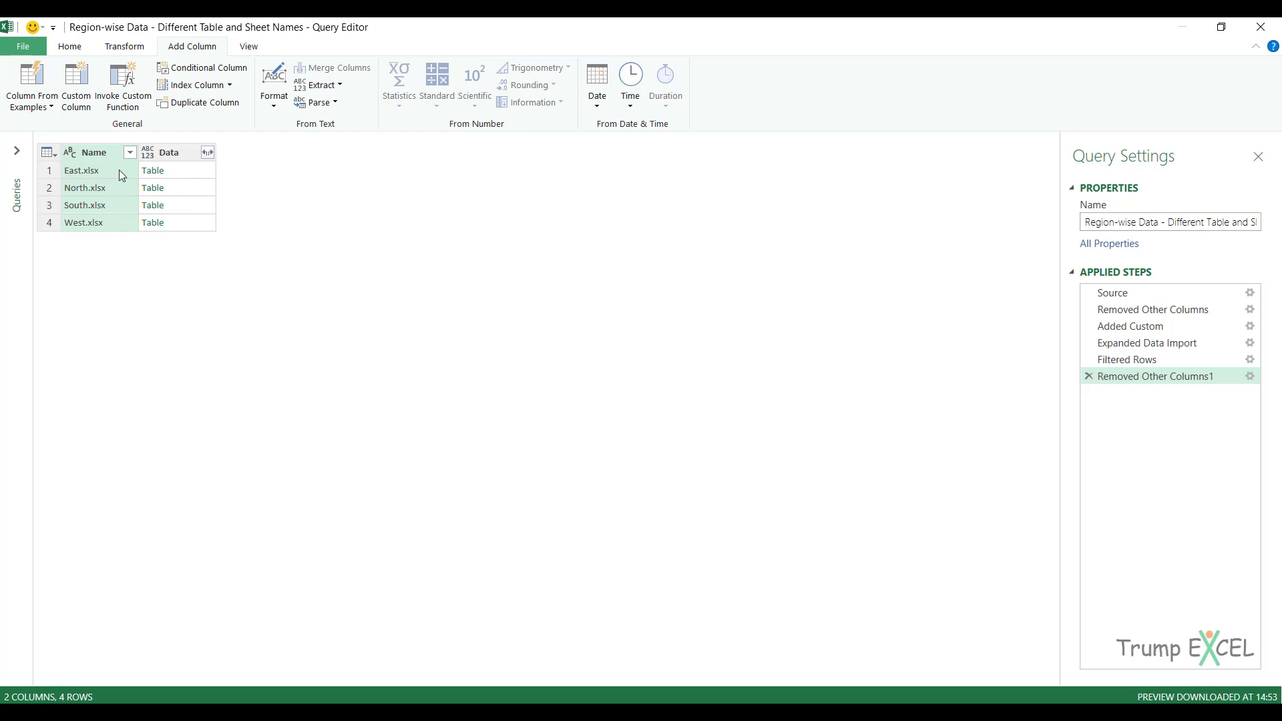
Expand all columns of the Data tables without the original column name as prefix, and look through the combined rows.
click(208, 154)
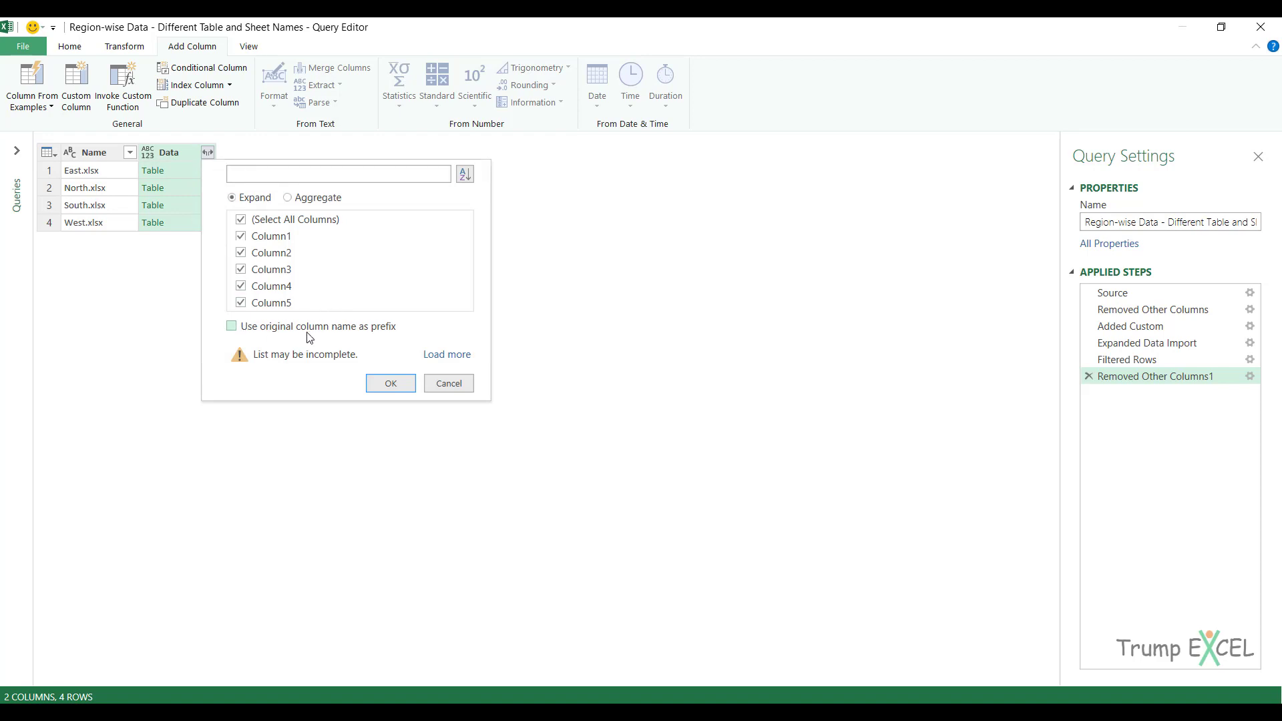
click(391, 382)
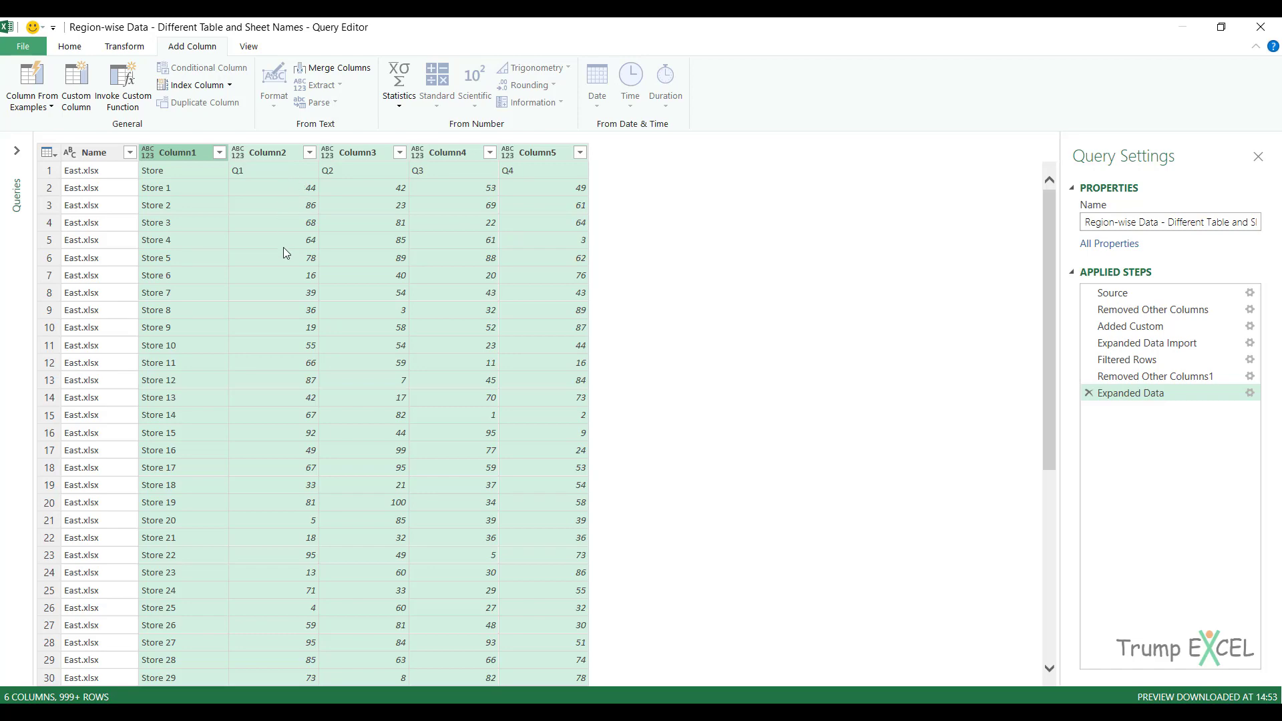
scroll(283, 247, down, 13)
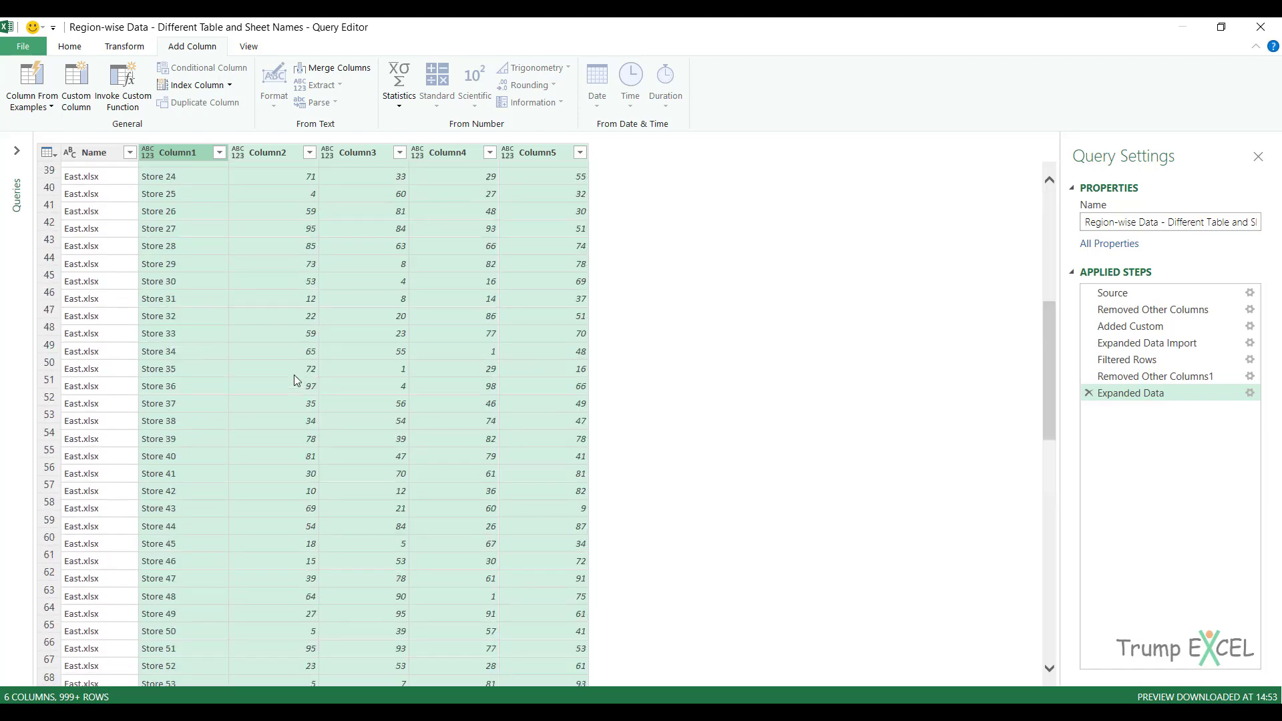
scroll(297, 380, up, 13)
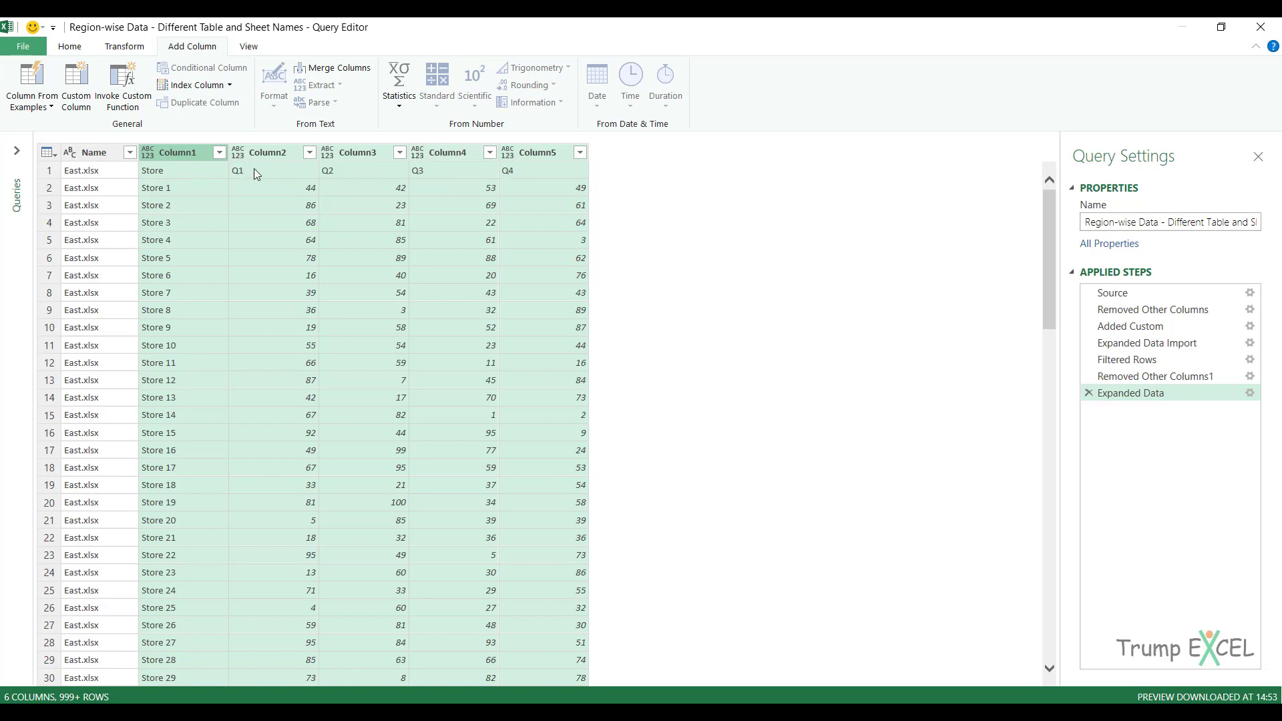
Use the first row of the expanded data as the column headers.
click(140, 49)
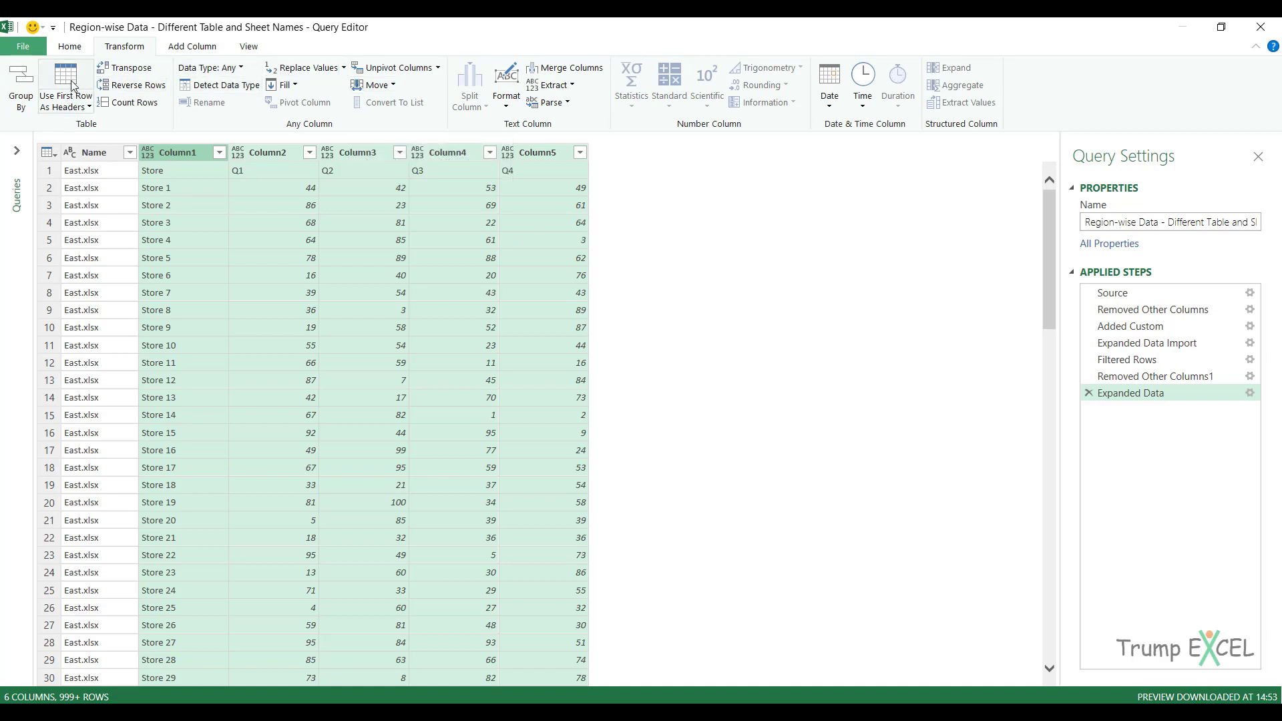
click(75, 103)
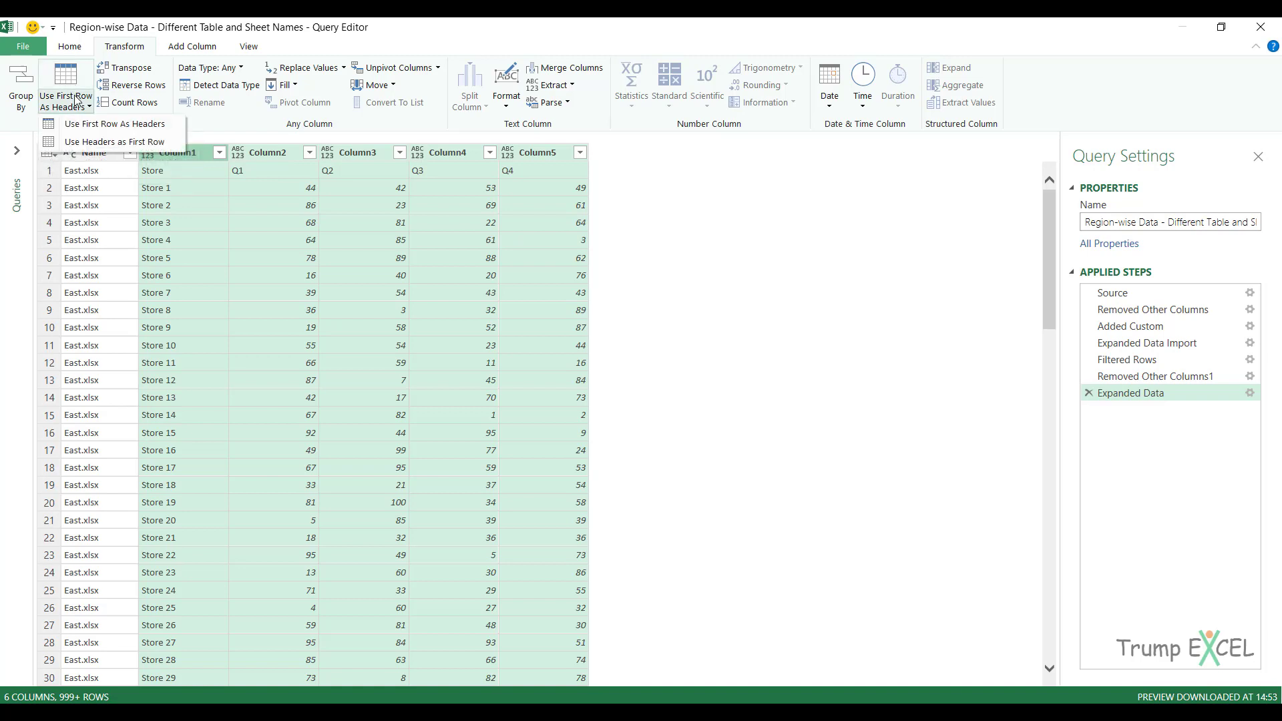
click(84, 129)
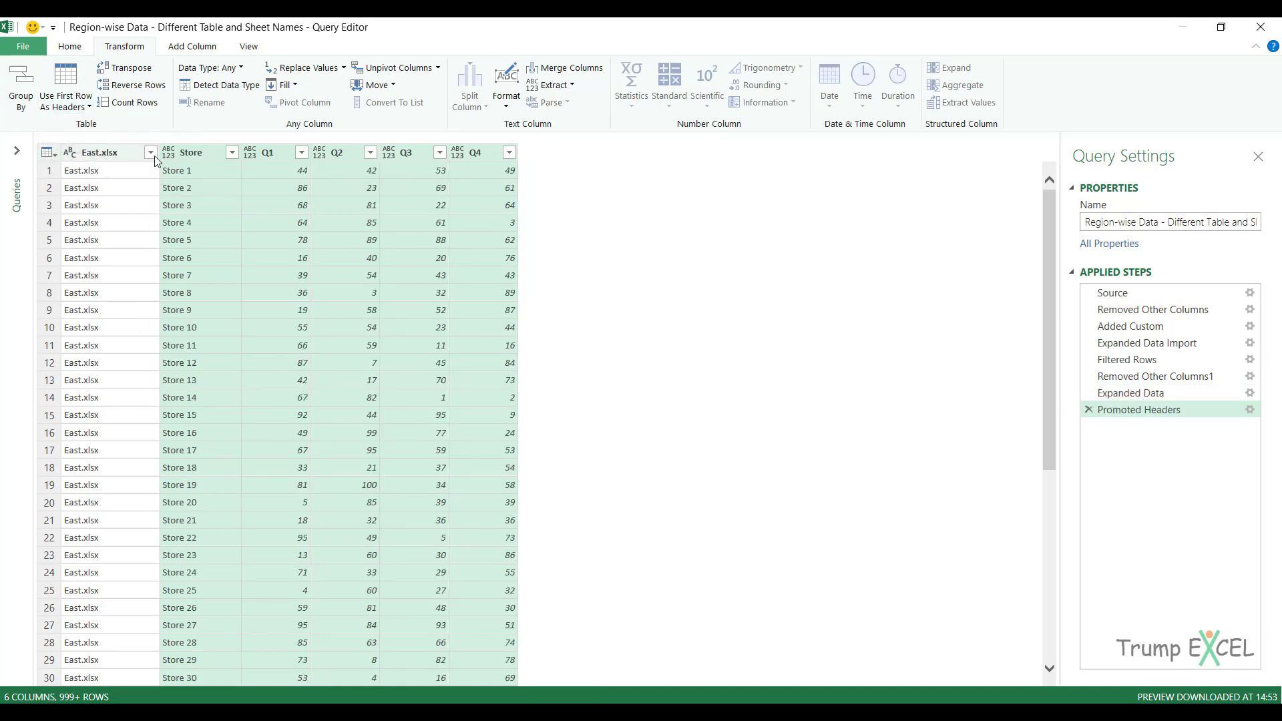
Rename the East.xlsx column header to Region and look through the rows.
double_click(110, 154)
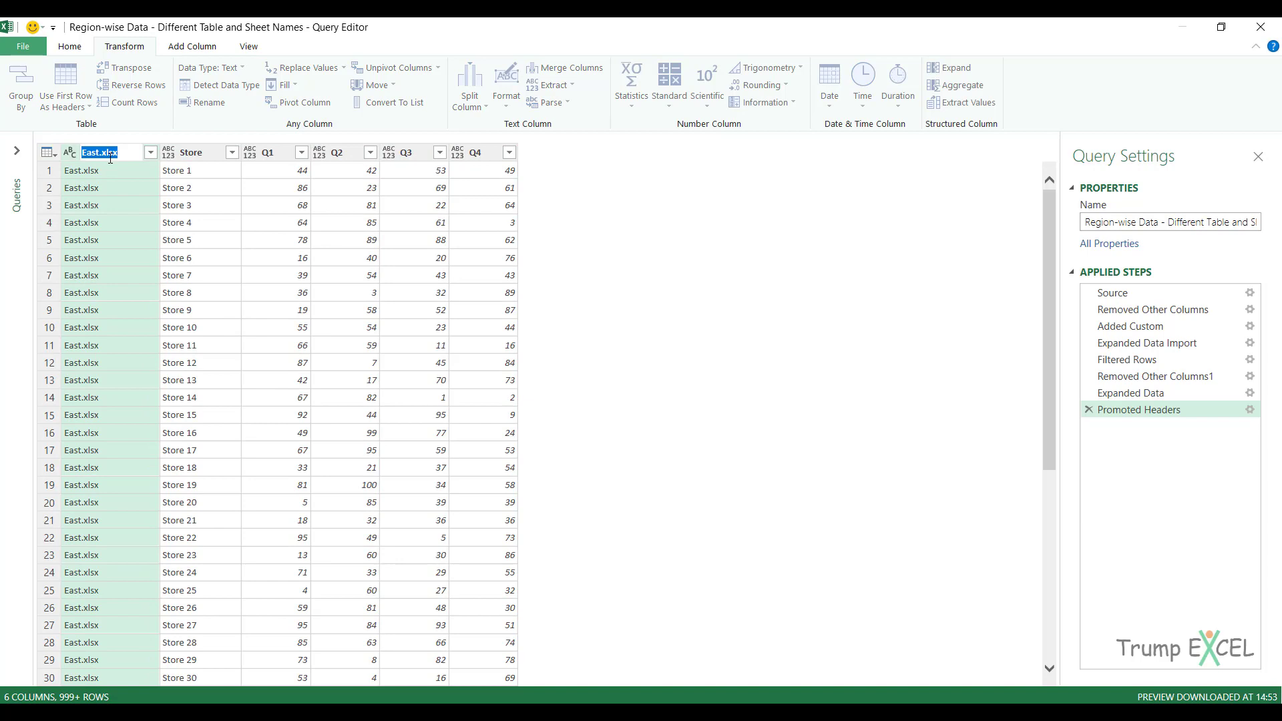
text(Wprk)
key(BackSpace)
key(BackSpace)
key(BackSpace)
key(BackSpace)
text(Region)
key(Return)
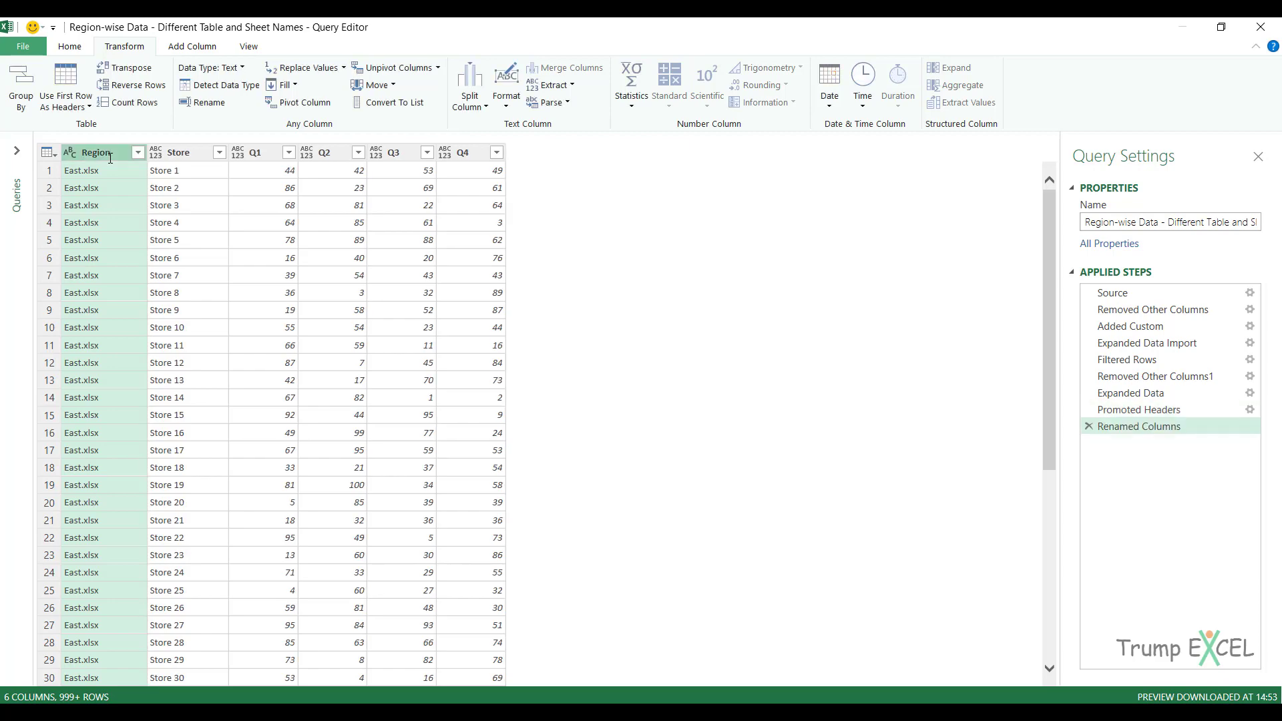
scroll(317, 347, down, 20)
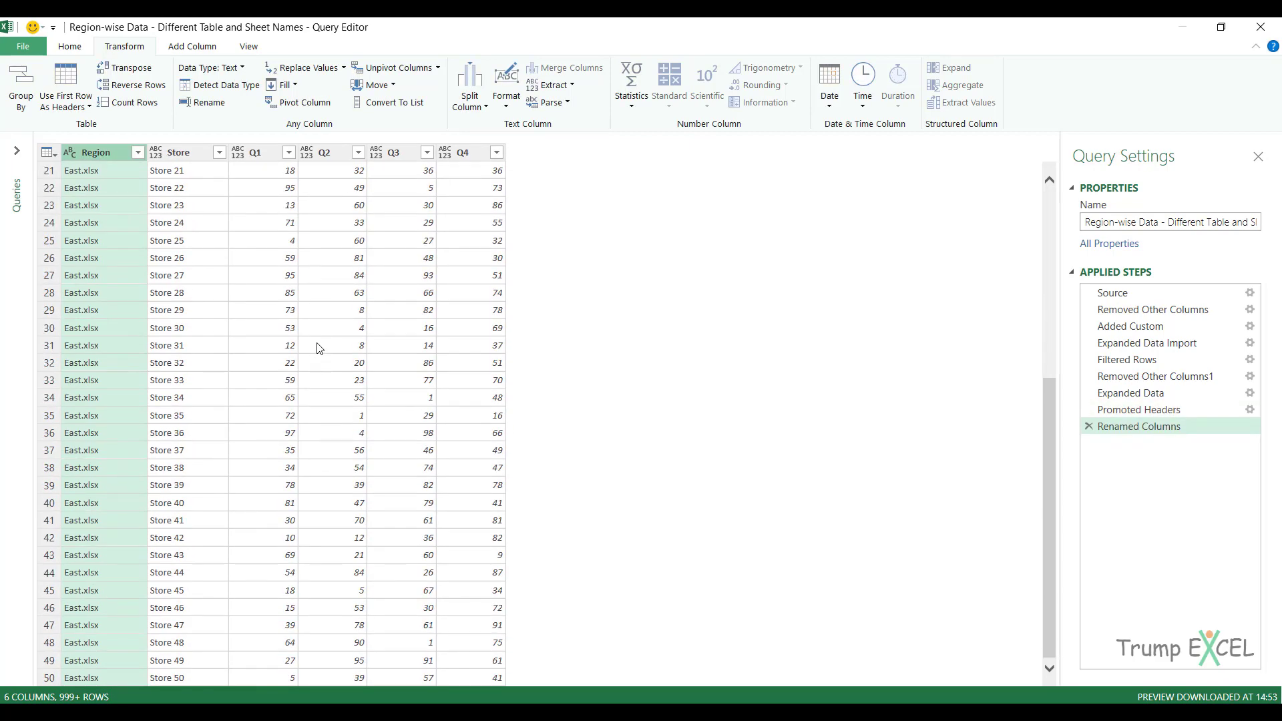
scroll(317, 347, up, 20)
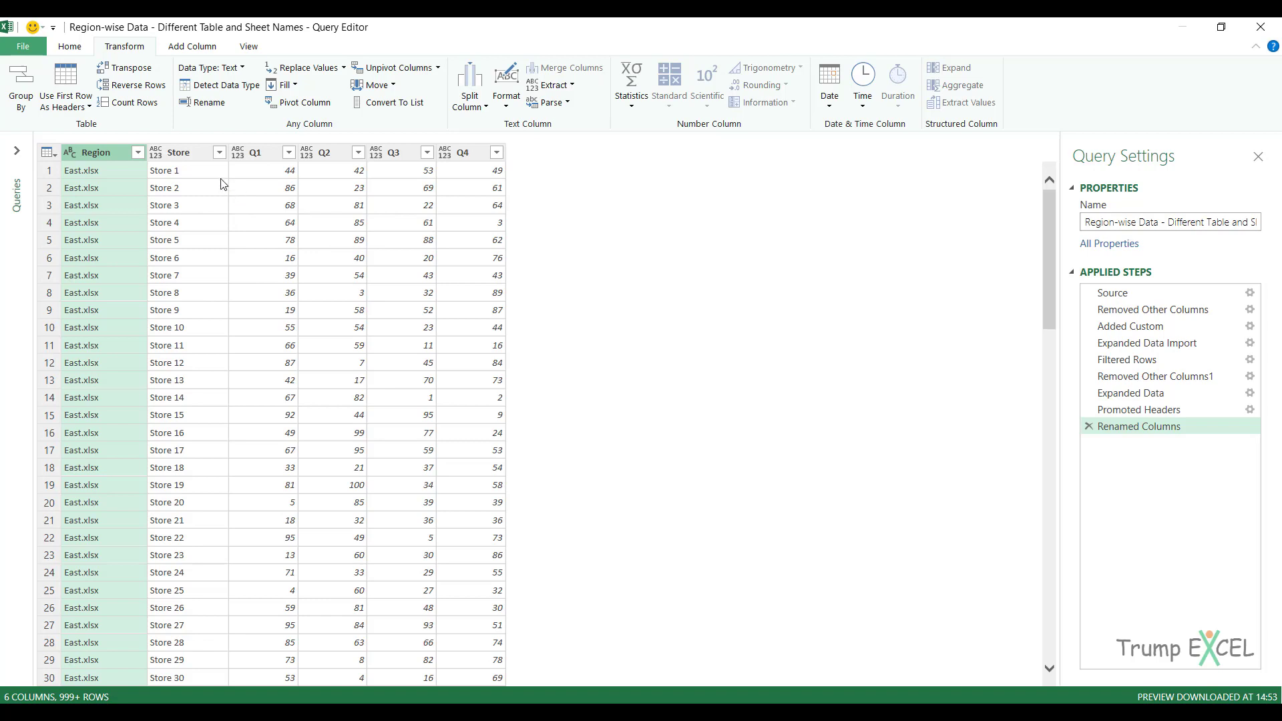
Change the data type of the Q1, Q2, Q3 and Q4 columns to Whole Number.
click(270, 158)
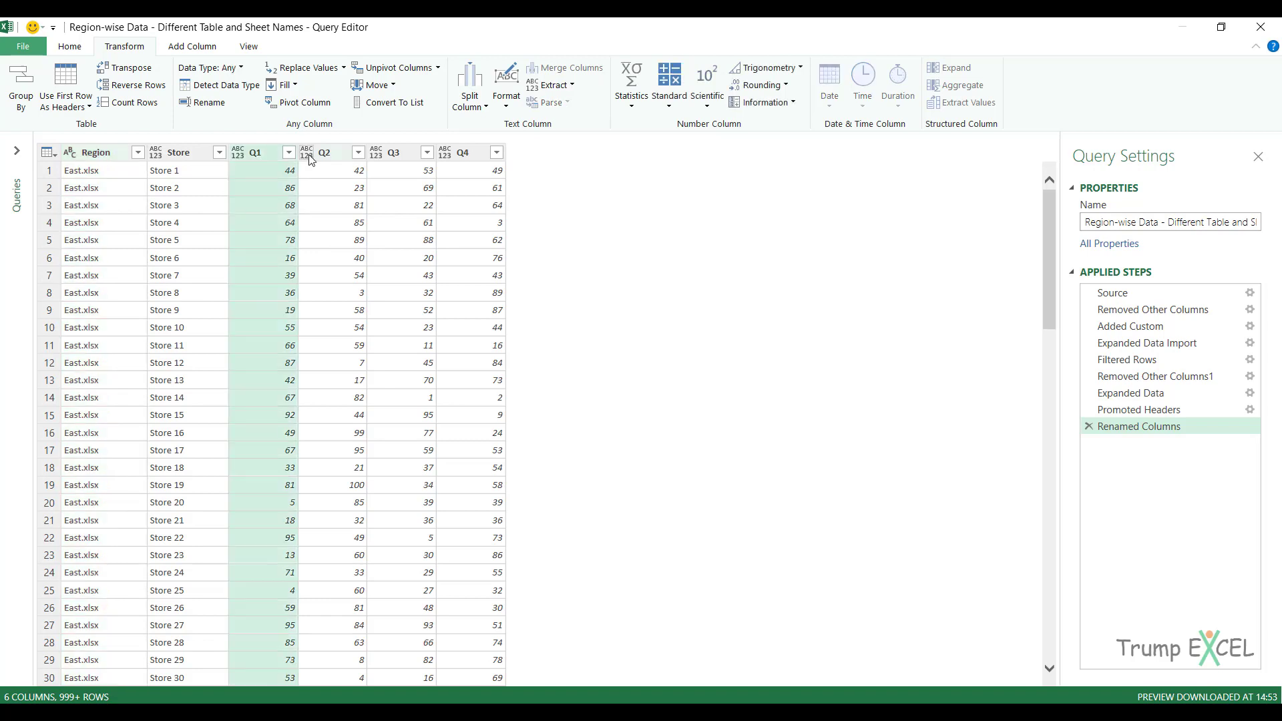
ctrl+click(321, 158)
ctrl+click(405, 158)
ctrl+click(475, 159)
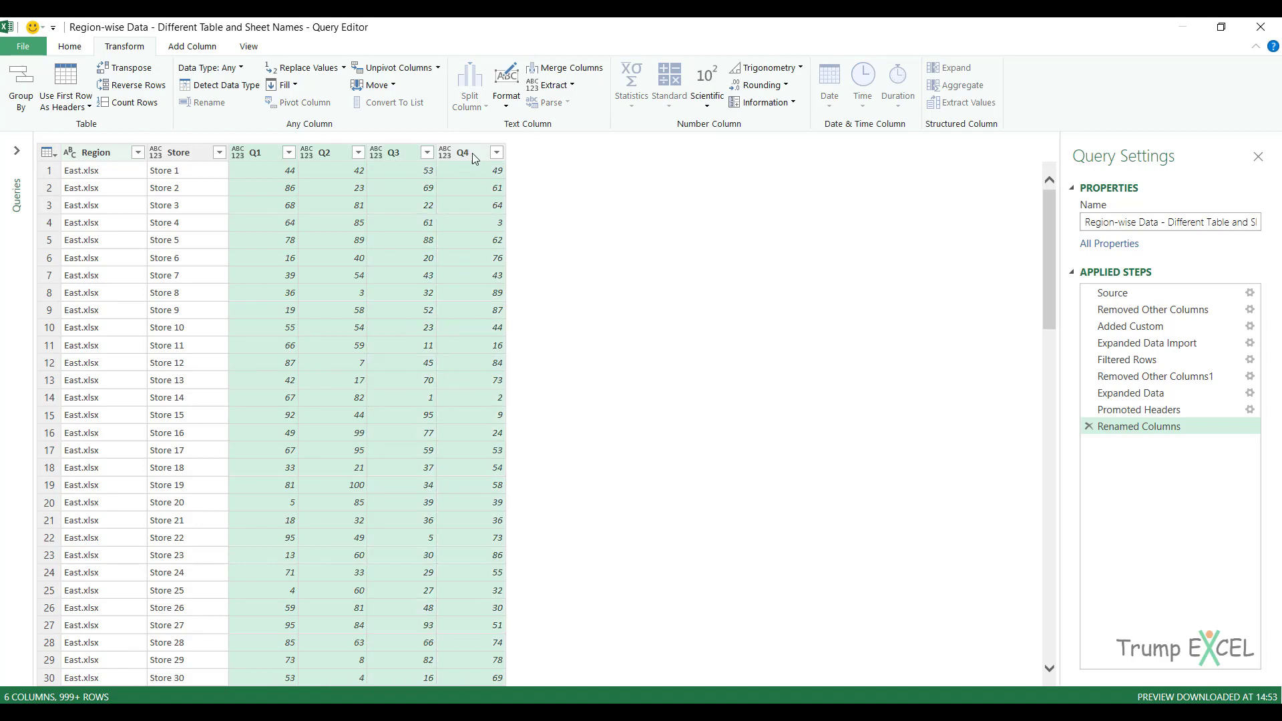
right_click(471, 153)
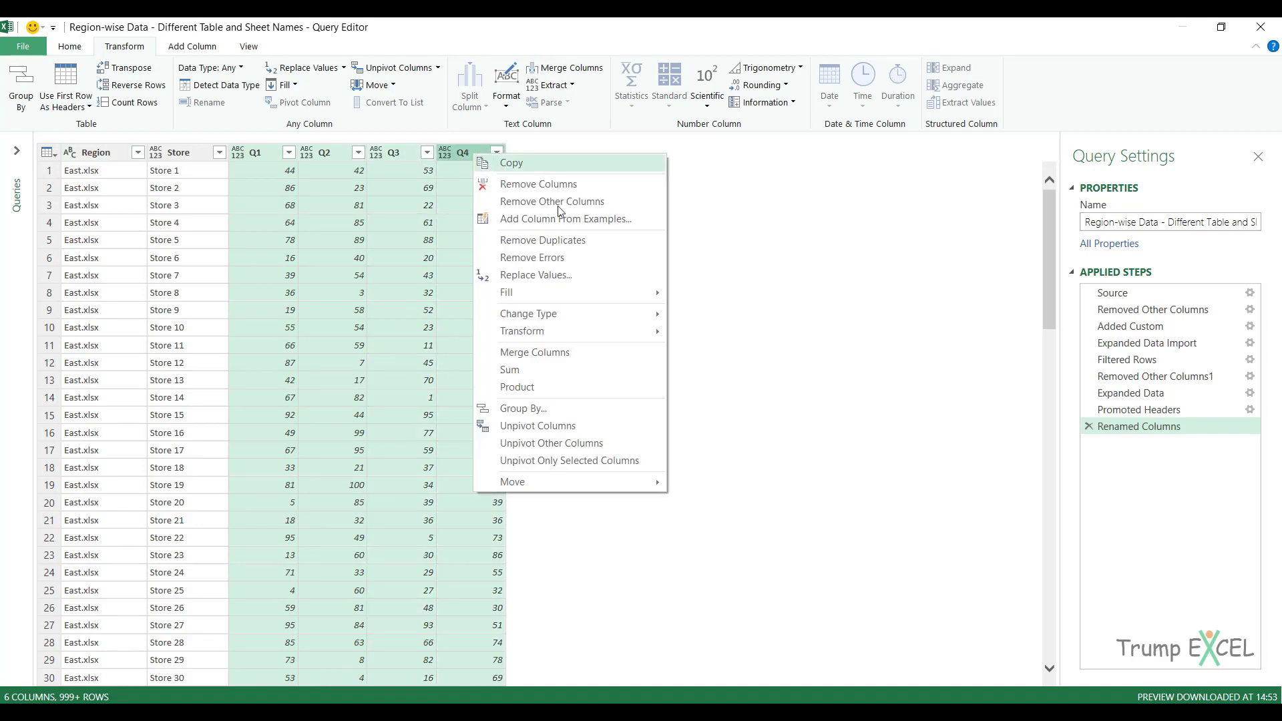
mouse_move(611, 315)
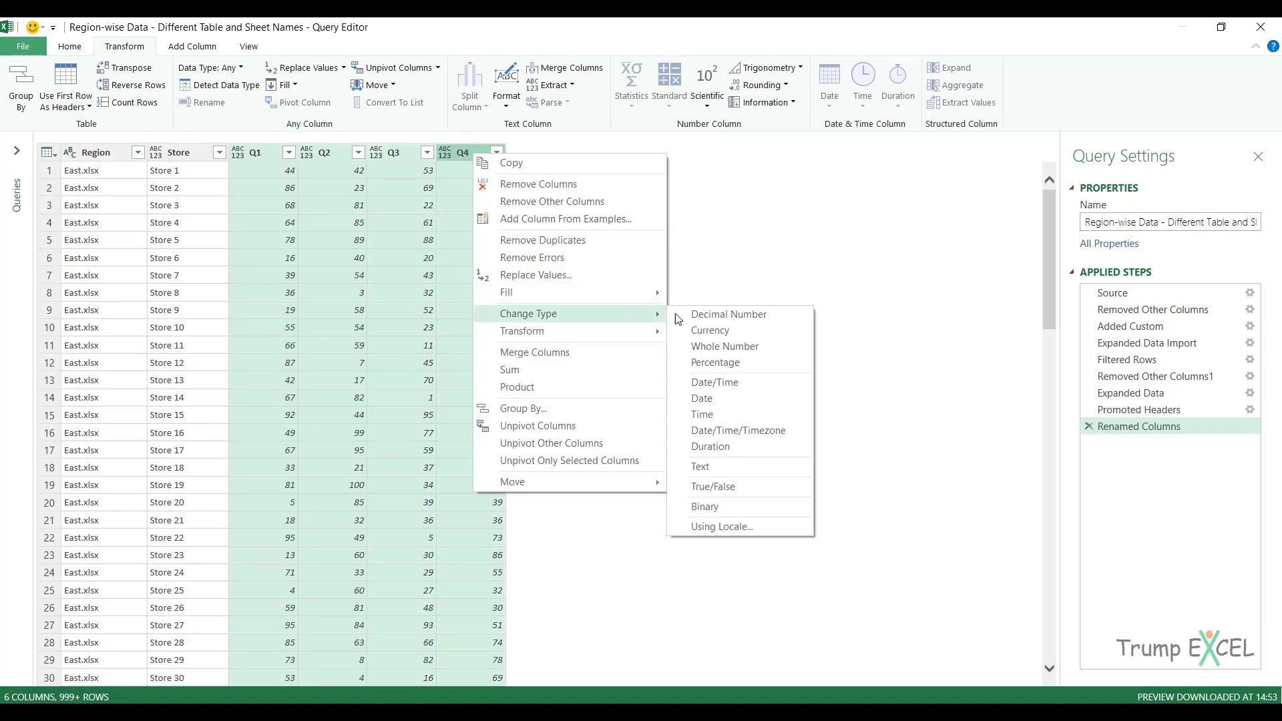
click(706, 350)
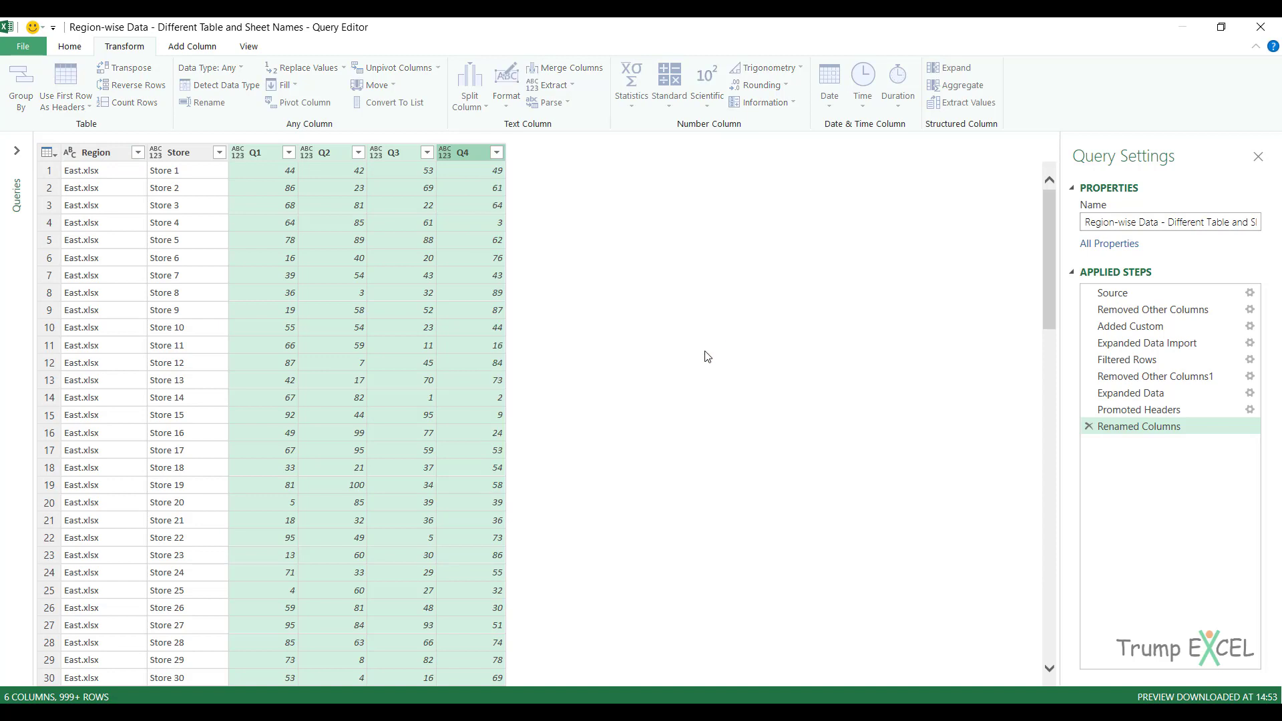
Remove the error rows from the Q1 to Q4 columns, and close and load the query into the workbook.
right_click(265, 157)
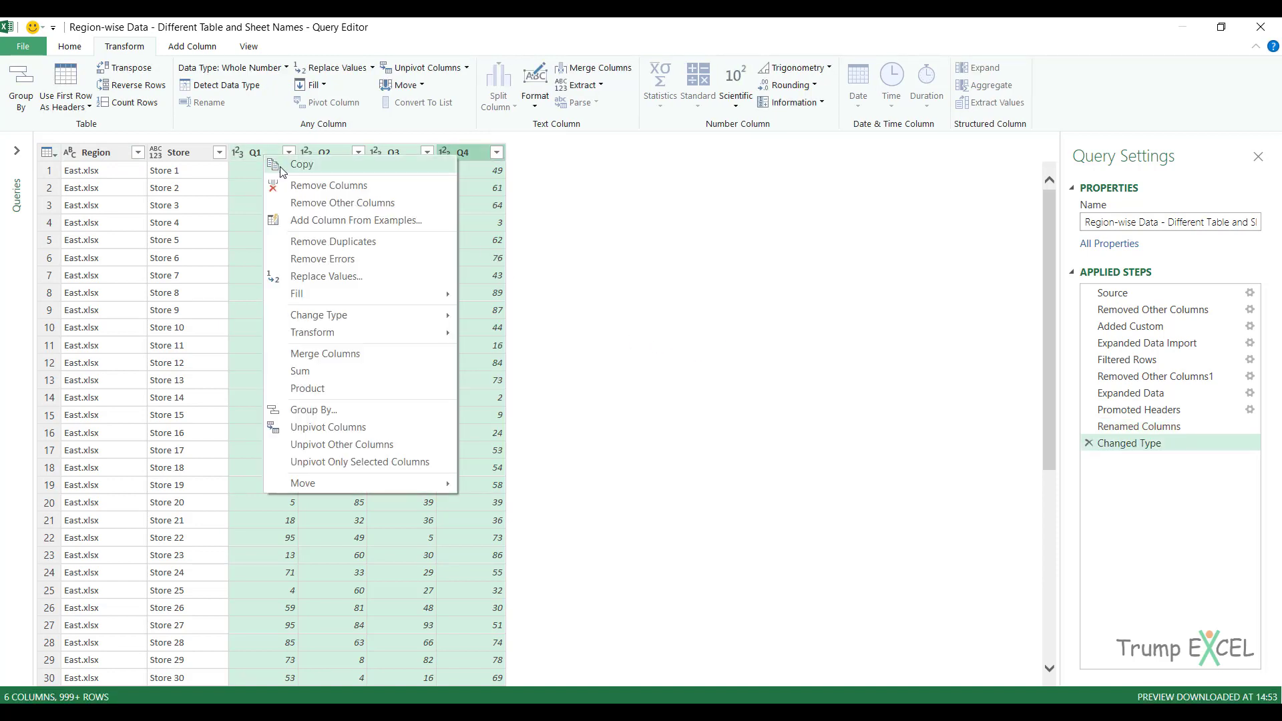
click(358, 262)
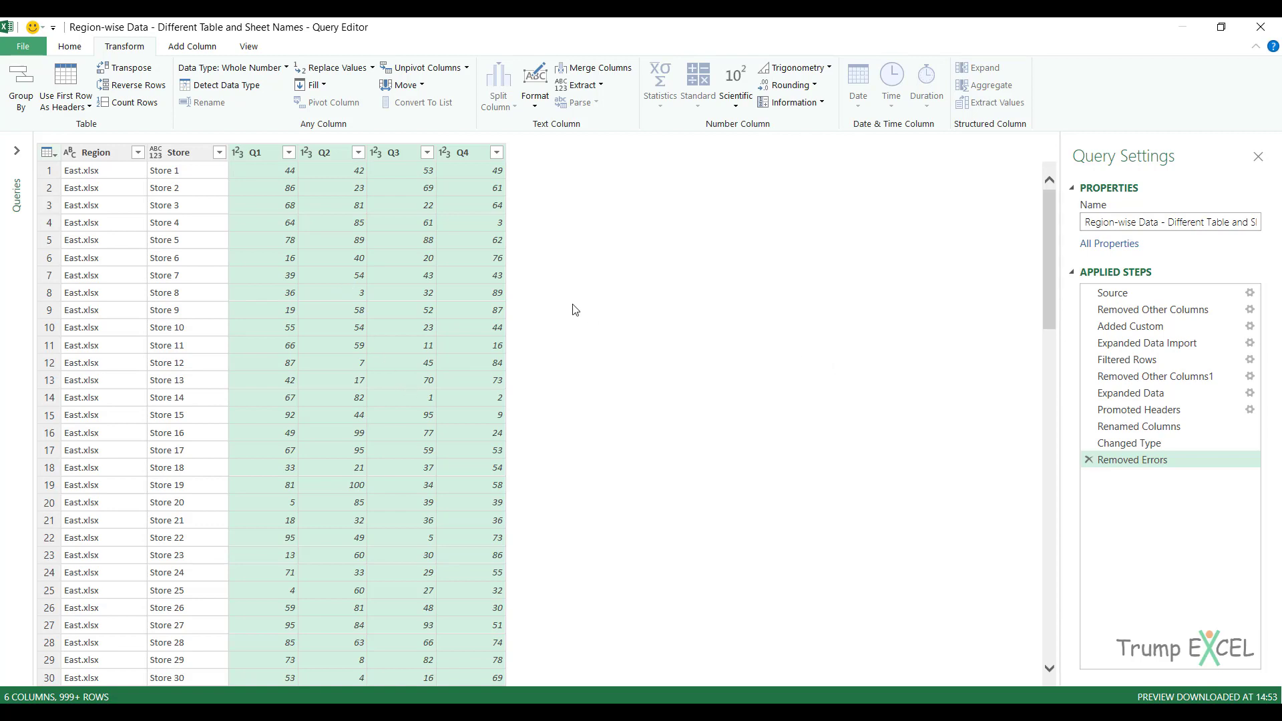
click(70, 48)
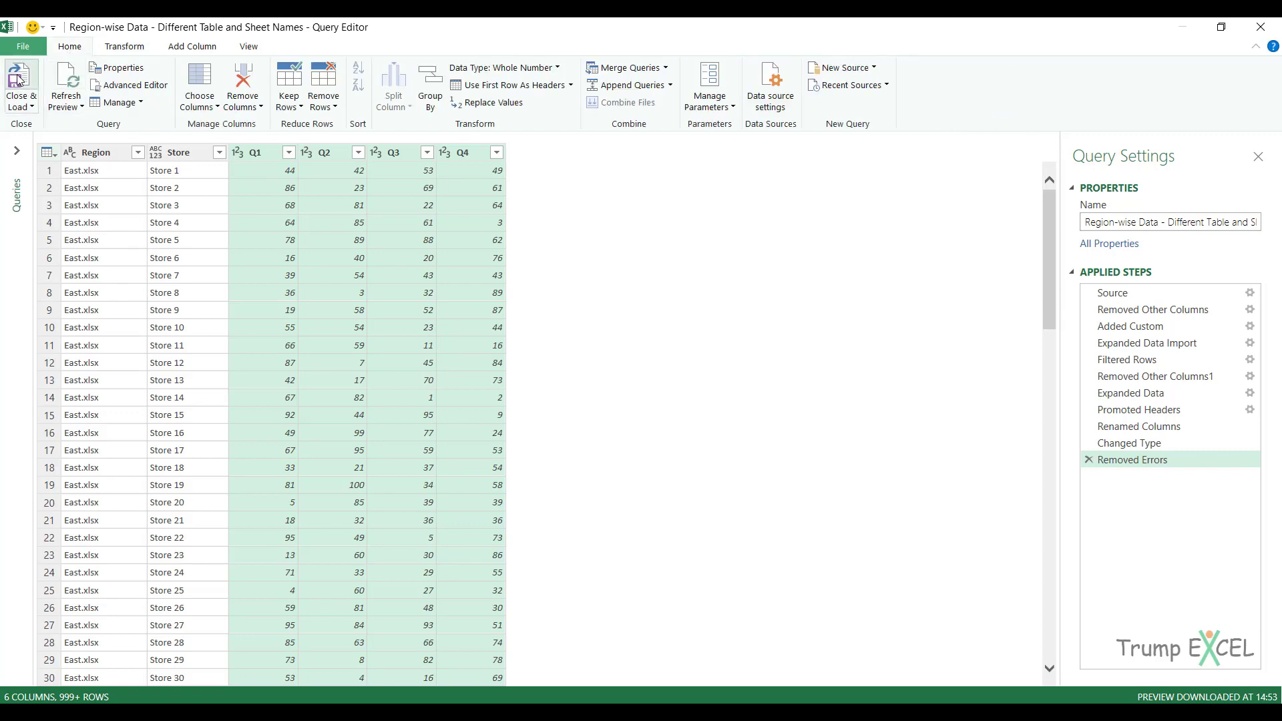
click(21, 74)
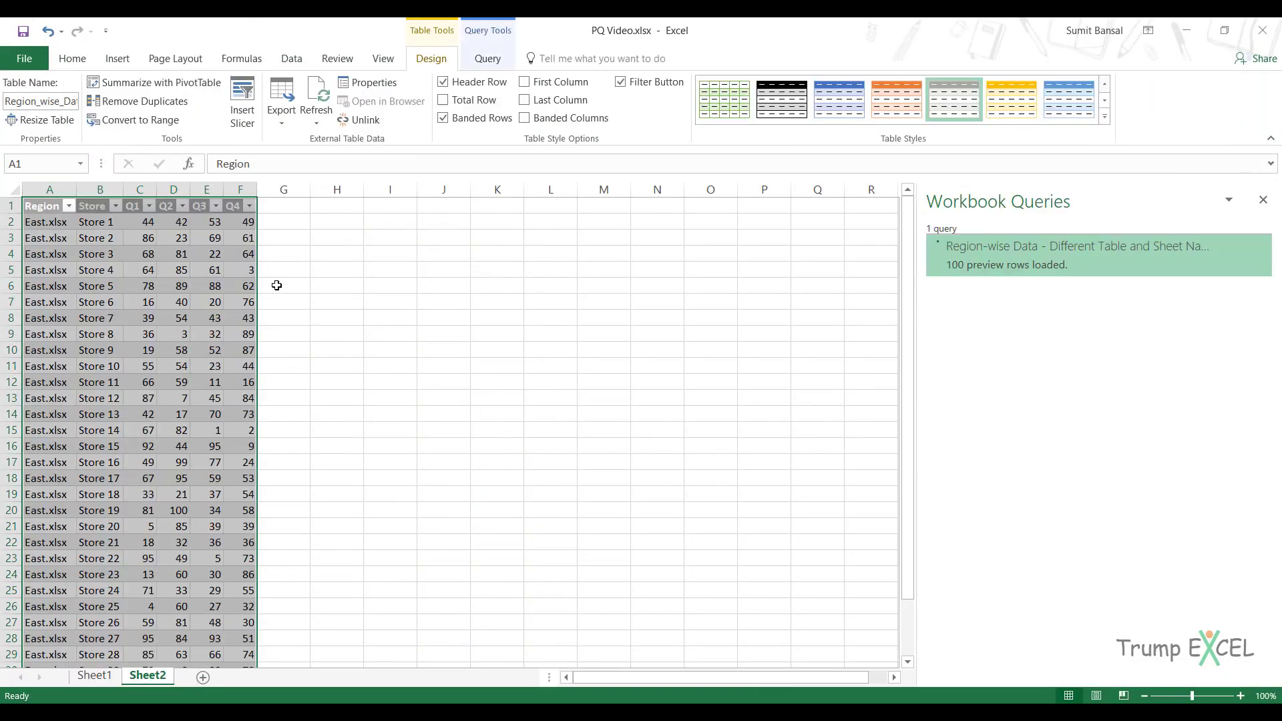